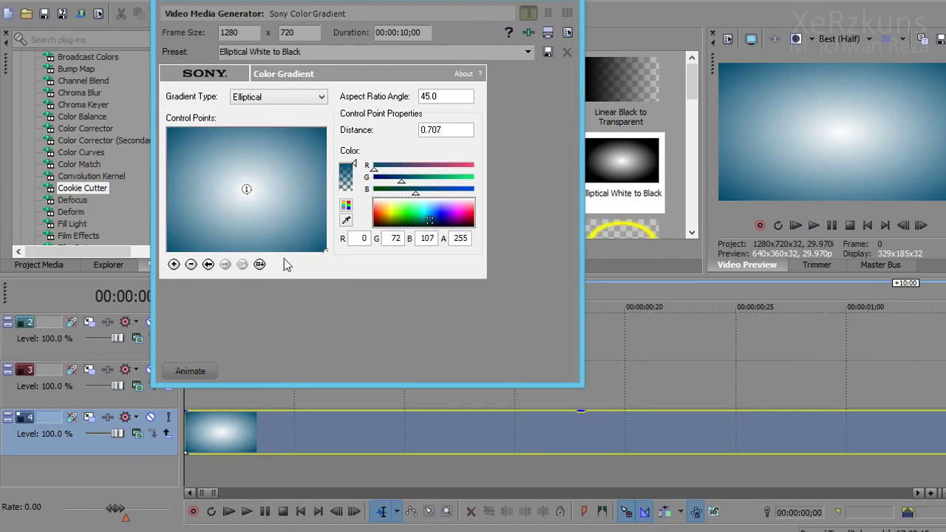
- Recolor the elliptical gradient's center control point to bright blue and close the media generator window
{"action": "left_click", "coordinate": [245, 189]}
{"action": "left_click", "coordinate": [427, 219]}
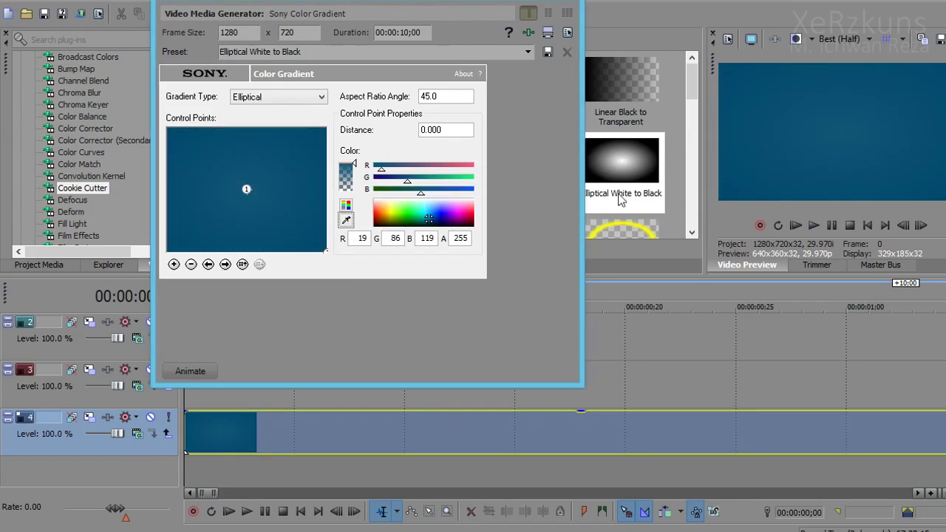
{"action": "left_click_drag", "start_coordinate": [416, 181], "coordinate": [431, 191]}
{"action": "left_click", "coordinate": [429, 214]}
{"action": "left_click", "coordinate": [566, 1]}
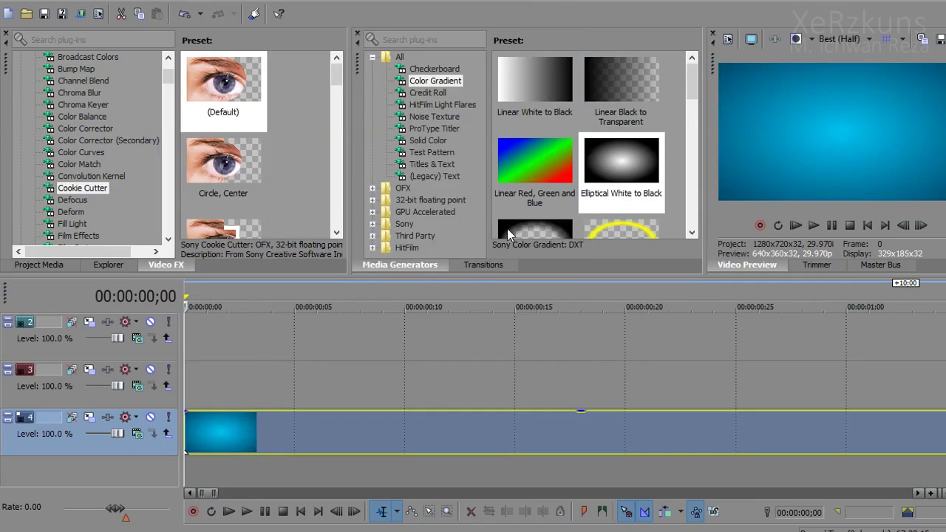
- Add a White solid color event at the start of track 3, above the gradient, and close its generator window
{"action": "left_click", "coordinate": [428, 141]}
{"action": "left_click_drag", "start_coordinate": [544, 105], "coordinate": [186, 399]}
{"action": "key", "text": "Escape"}
- Split the white solid event at 00:00:00;20 and delete the part after the cut
{"action": "scroll", "coordinate": [310, 322], "scroll_direction": "up", "scroll_amount": 2}
{"action": "scroll", "coordinate": [311, 321], "scroll_direction": "up", "scroll_amount": 1}
{"action": "left_click", "coordinate": [626, 353]}
{"action": "scroll", "coordinate": [603, 340], "scroll_direction": "down", "scroll_amount": 3}
{"action": "left_click", "coordinate": [504, 334]}
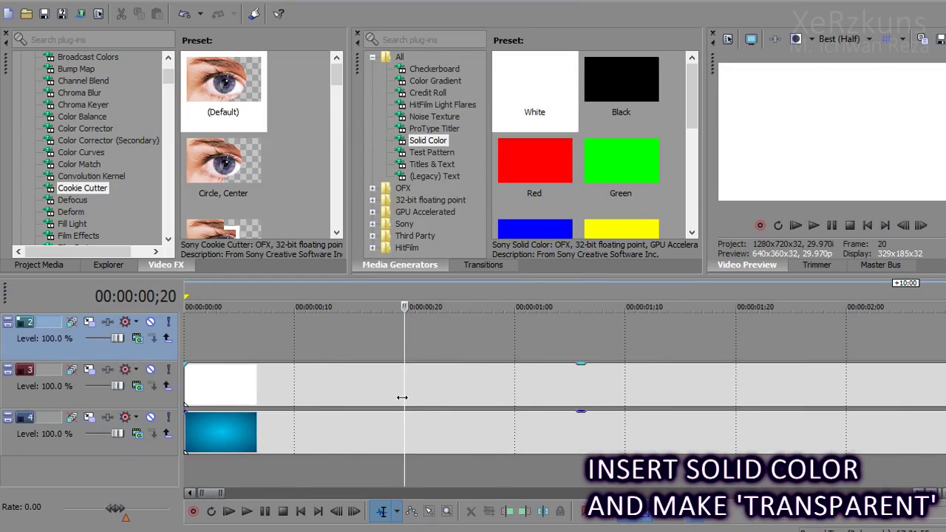
{"action": "left_click", "coordinate": [403, 397]}
{"action": "key", "text": "s"}
{"action": "left_click", "coordinate": [456, 382]}
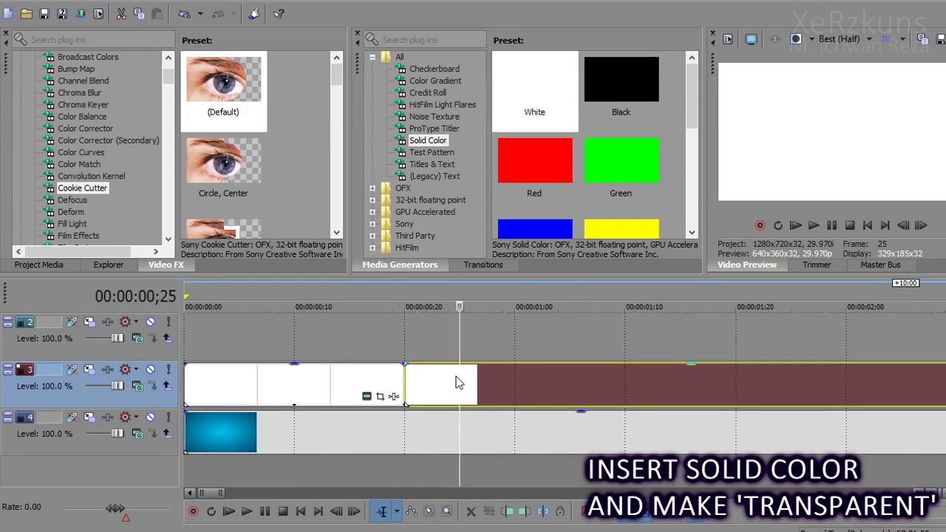
{"action": "key", "text": "Delete"}
{"action": "left_click", "coordinate": [406, 428]}
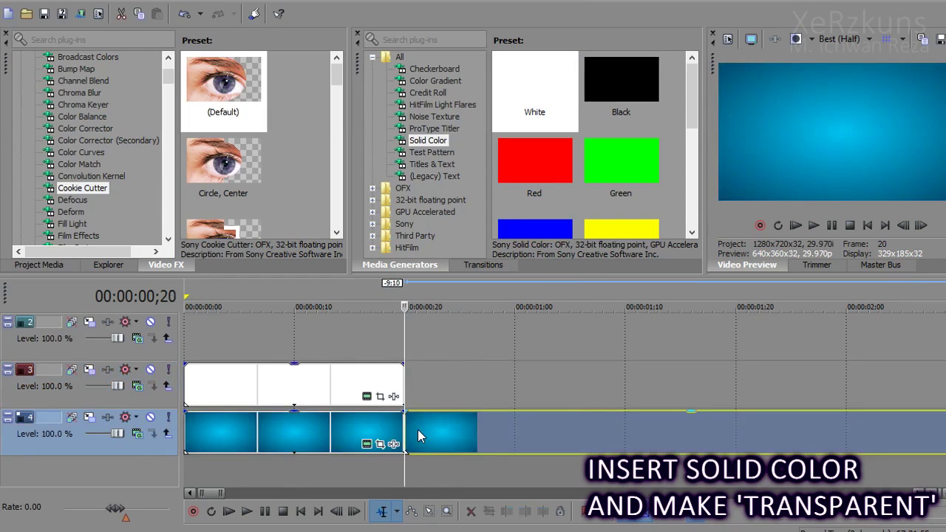
{"action": "key", "text": "Delete"}
{"action": "left_click", "coordinate": [306, 358]}
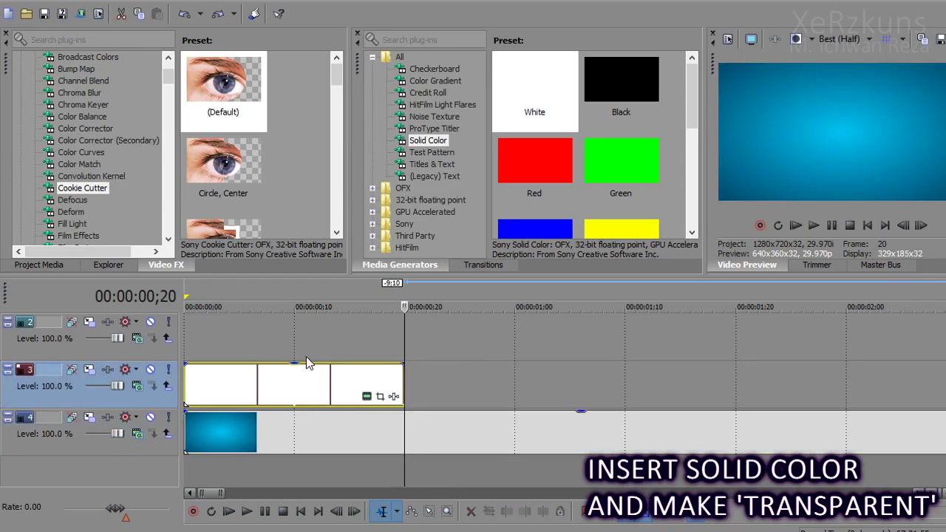
- Make the white solid on track 3 fully transparent through its generator color's alpha, and close the generator window
{"action": "left_click", "coordinate": [298, 337]}
{"action": "left_click", "coordinate": [238, 343]}
{"action": "left_click", "coordinate": [294, 347]}
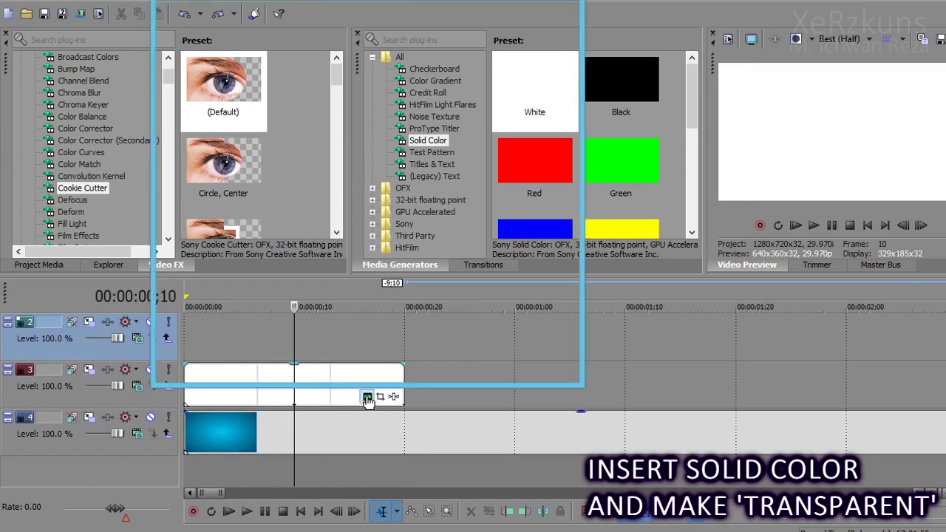
{"action": "left_click", "coordinate": [367, 396]}
{"action": "left_click", "coordinate": [289, 100]}
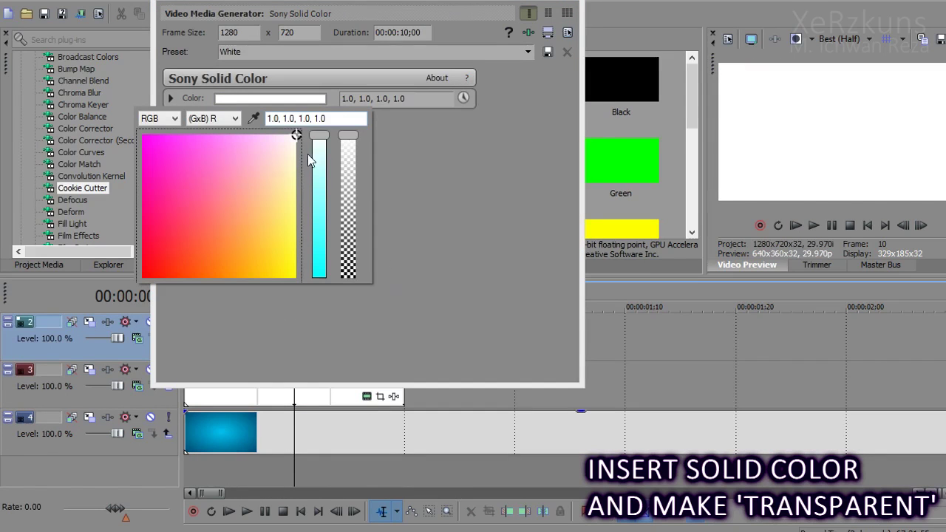
{"action": "left_click_drag", "start_coordinate": [349, 140], "coordinate": [348, 278]}
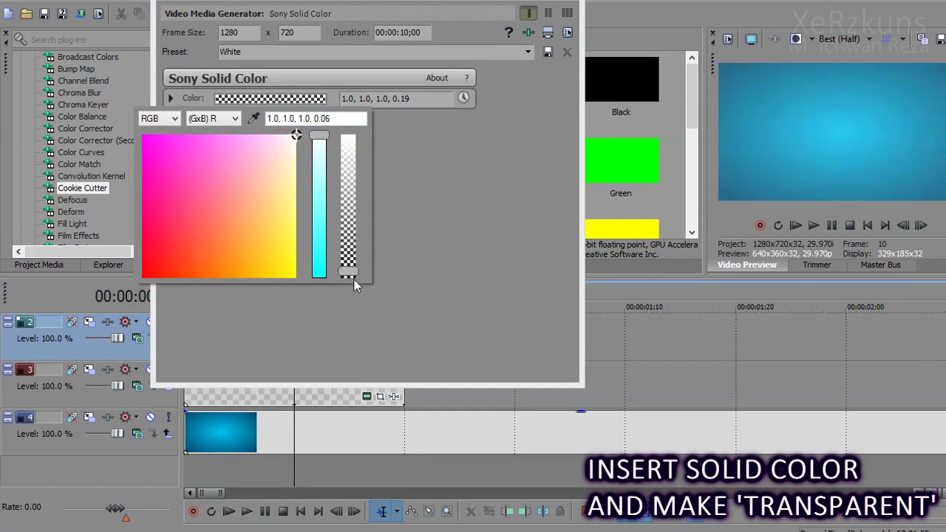
{"action": "left_click", "coordinate": [459, 196]}
{"action": "left_click", "coordinate": [567, 2]}
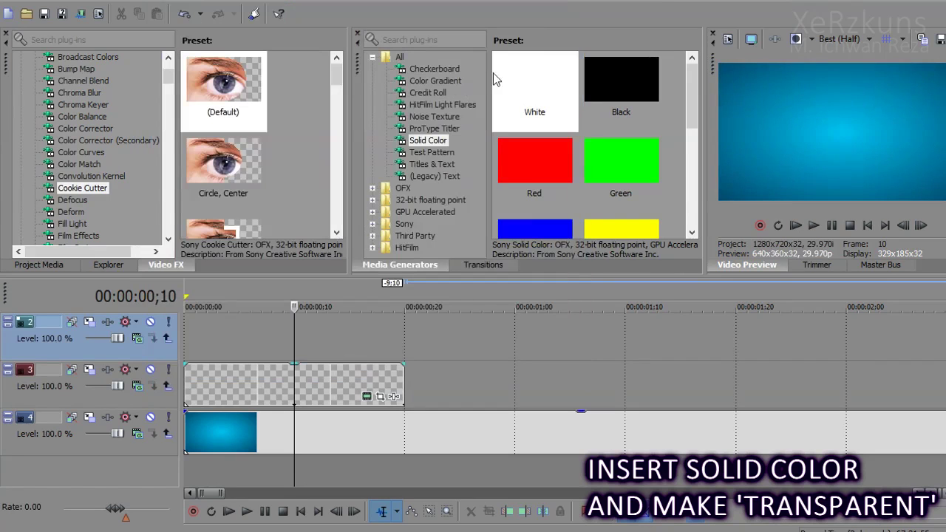
- Apply the (Default) preset of the Cookie Cutter effect to the transparent solid event on track 3
{"action": "left_click", "coordinate": [89, 187]}
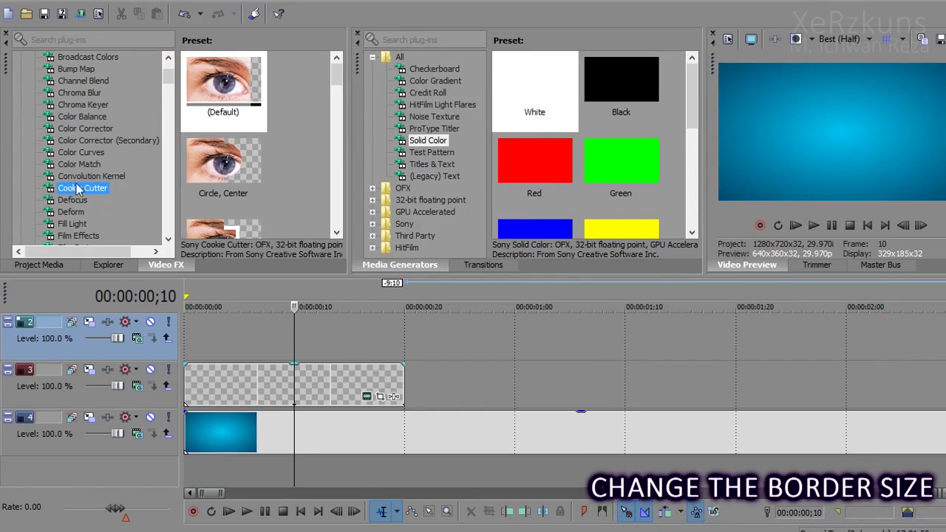
{"action": "left_click", "coordinate": [226, 67]}
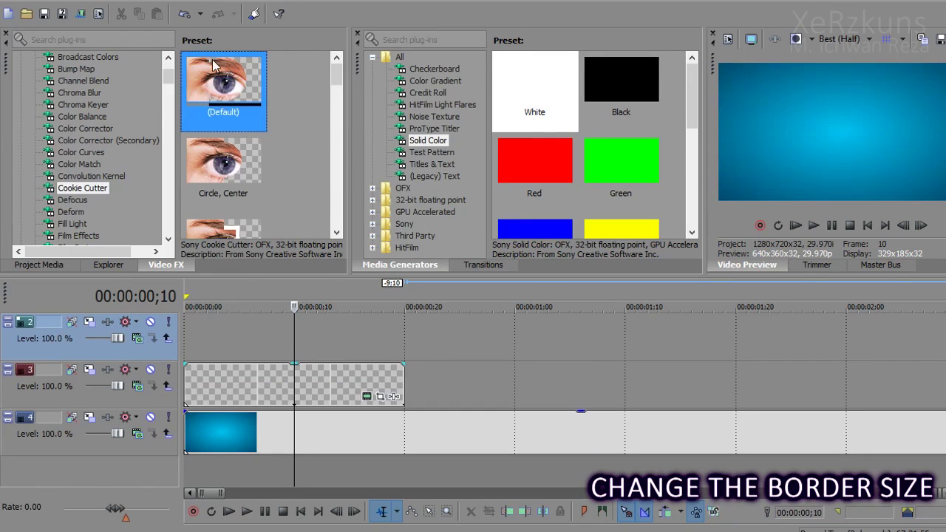
{"action": "left_click_drag", "start_coordinate": [231, 365], "coordinate": [244, 383]}
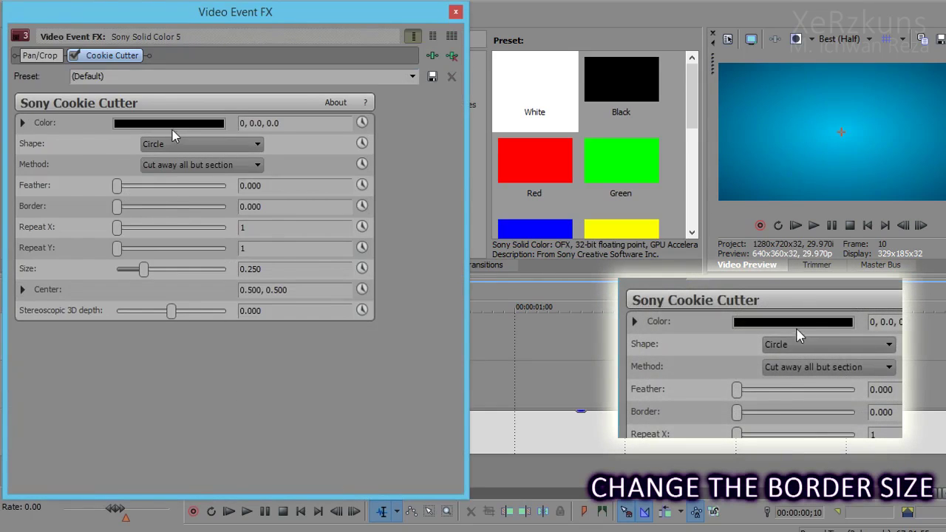
- Set the Cookie Cutter color to magenta (HSV 300, 0.95, 0.93) and its border to 0.400
{"action": "left_click", "coordinate": [177, 124]}
{"action": "left_click", "coordinate": [211, 187]}
{"action": "left_click", "coordinate": [191, 183]}
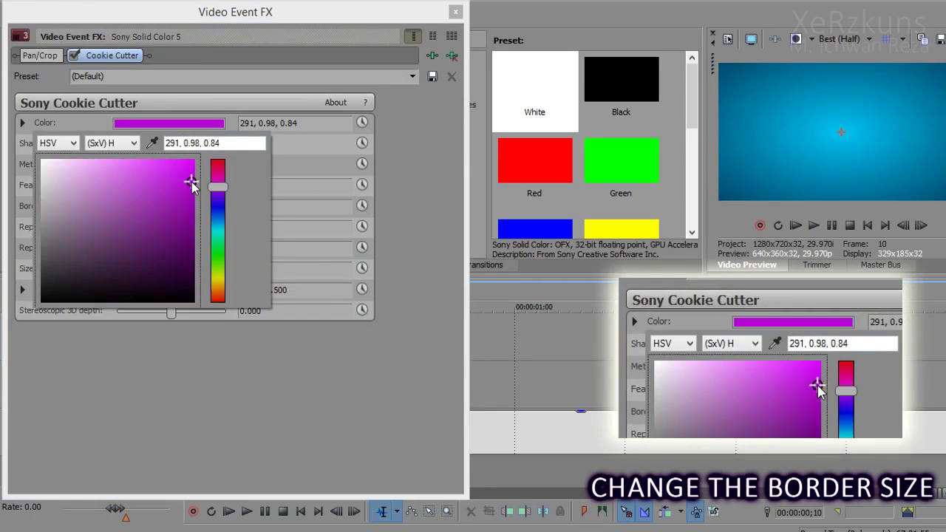
{"action": "mouse_move", "coordinate": [219, 188]}
{"action": "left_mouse_down"}
{"action": "mouse_move", "coordinate": [193, 160]}
{"action": "mouse_move", "coordinate": [186, 169]}
{"action": "left_mouse_up"}
{"action": "left_click", "coordinate": [237, 370]}
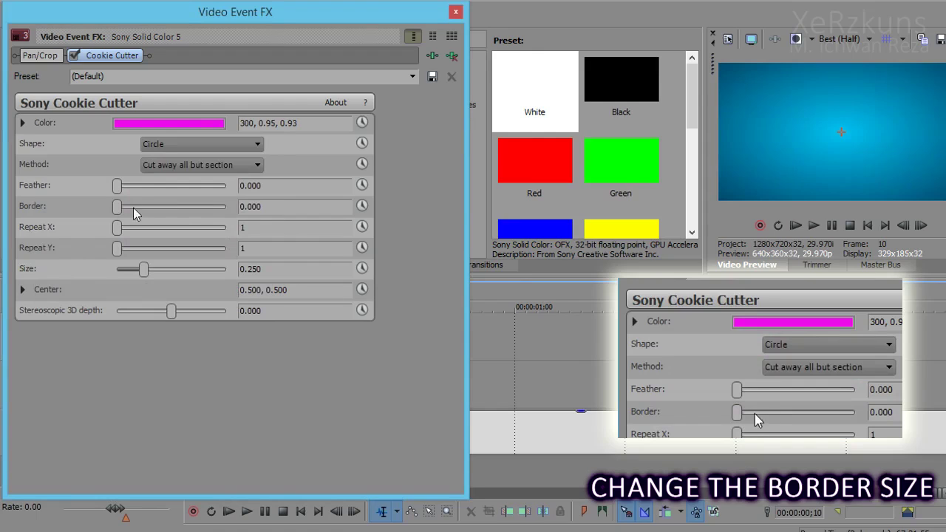
{"action": "left_click_drag", "start_coordinate": [117, 207], "coordinate": [143, 210]}
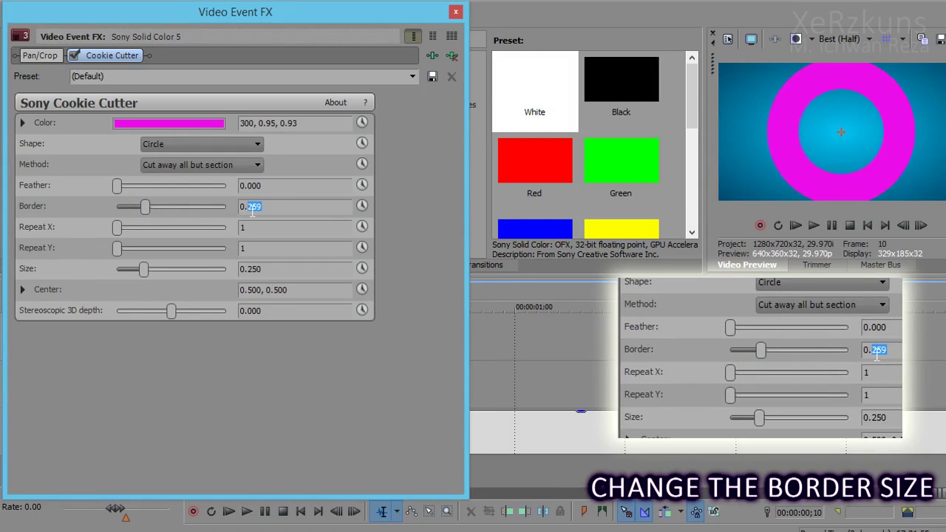
{"action": "key", "text": "Return"}
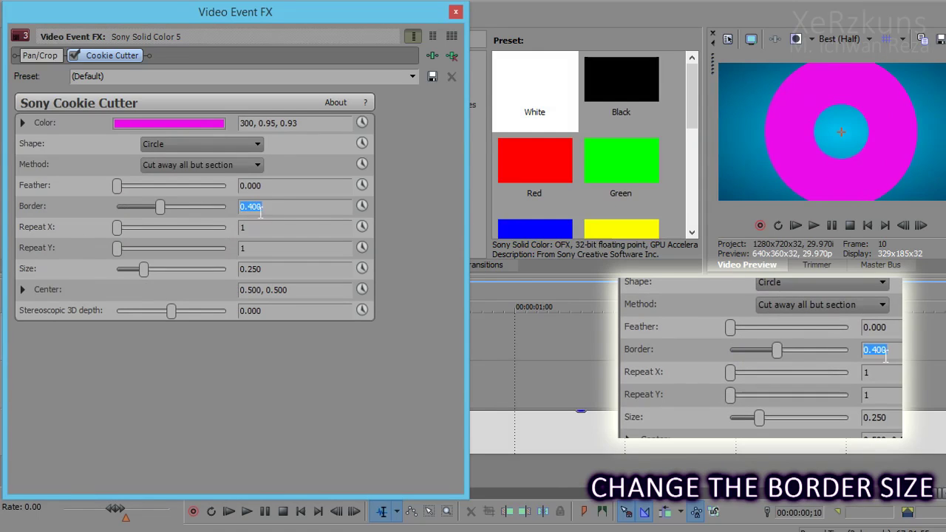
- Set the Cookie Cutter shape to Diamond
{"action": "left_click", "coordinate": [214, 150]}
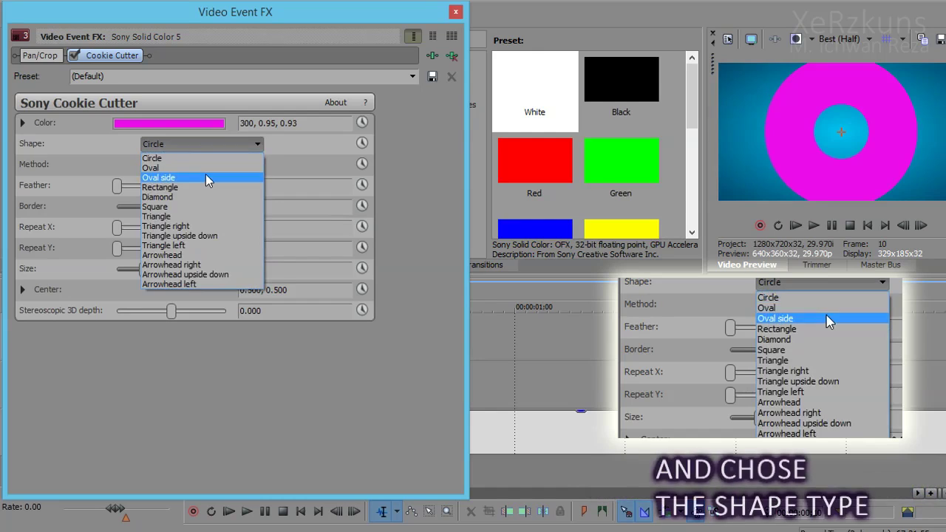
{"action": "left_click", "coordinate": [207, 179]}
{"action": "left_click", "coordinate": [238, 144]}
{"action": "key", "text": "Down"}
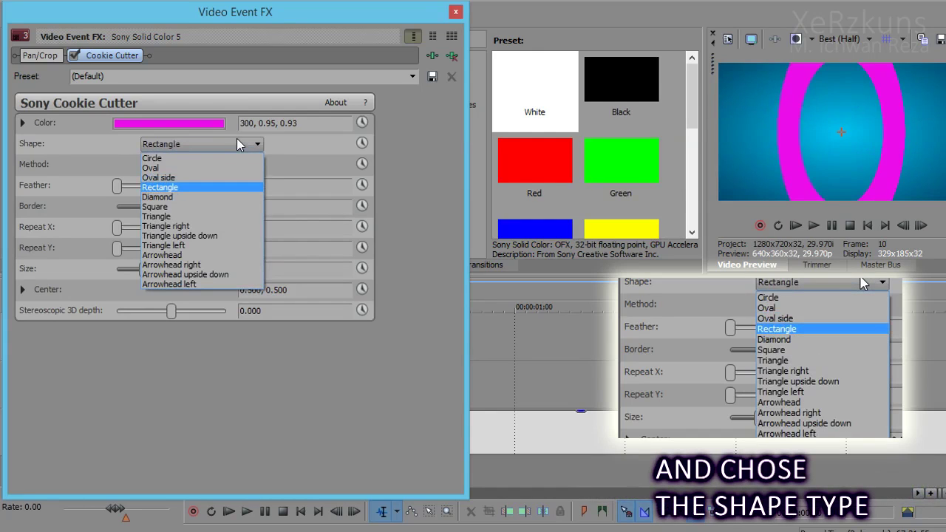
{"action": "key", "text": "Down"}
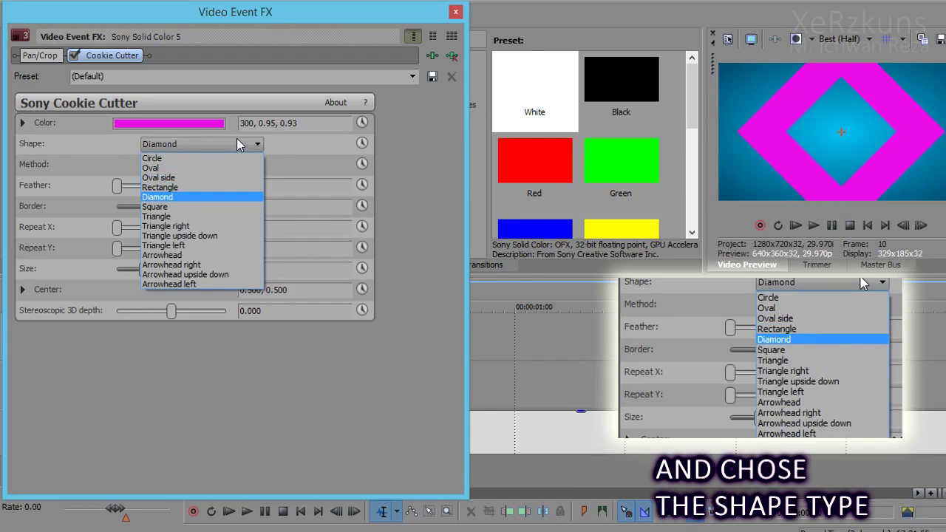
{"action": "key", "text": "Return"}
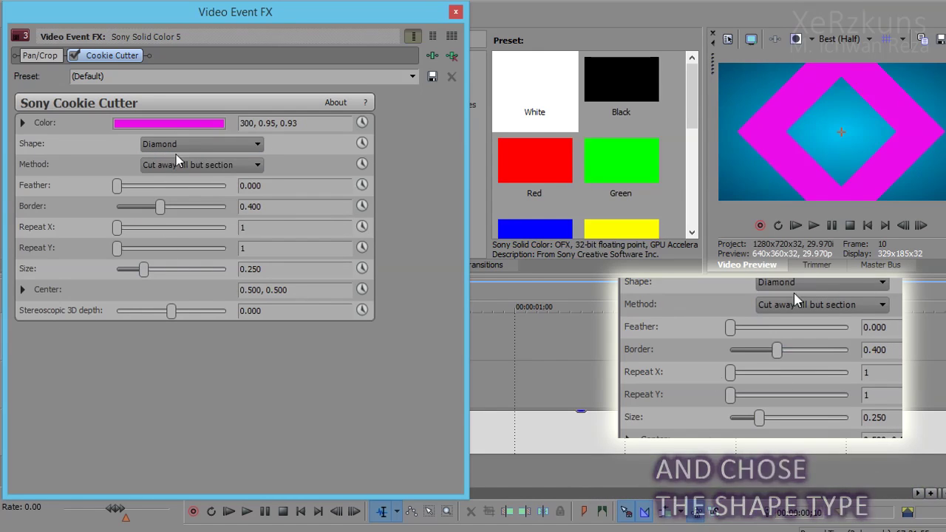
- Animate the Cookie Cutter size from 0.000 at the first frame to beyond the video frame at 00:00:00;19
{"action": "left_click", "coordinate": [362, 268]}
{"action": "left_click_drag", "start_coordinate": [272, 362], "coordinate": [428, 361]}
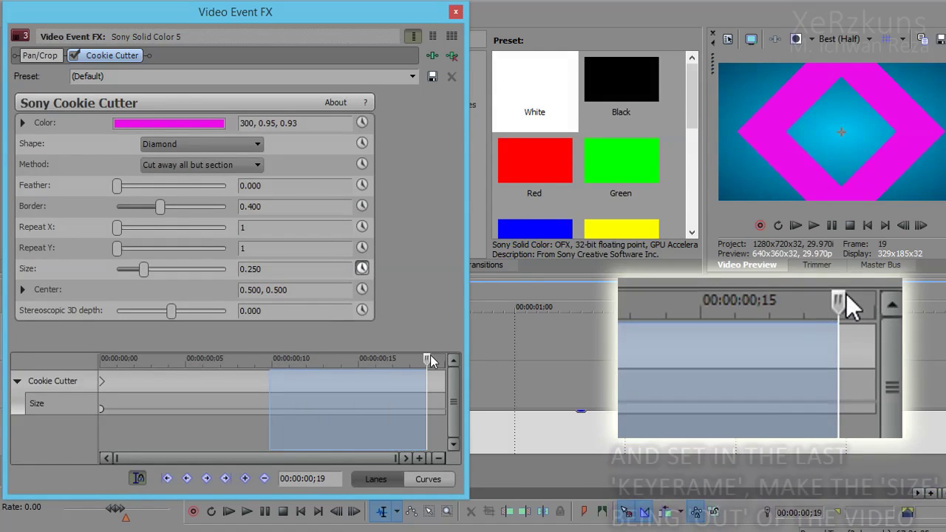
{"action": "left_click", "coordinate": [425, 359]}
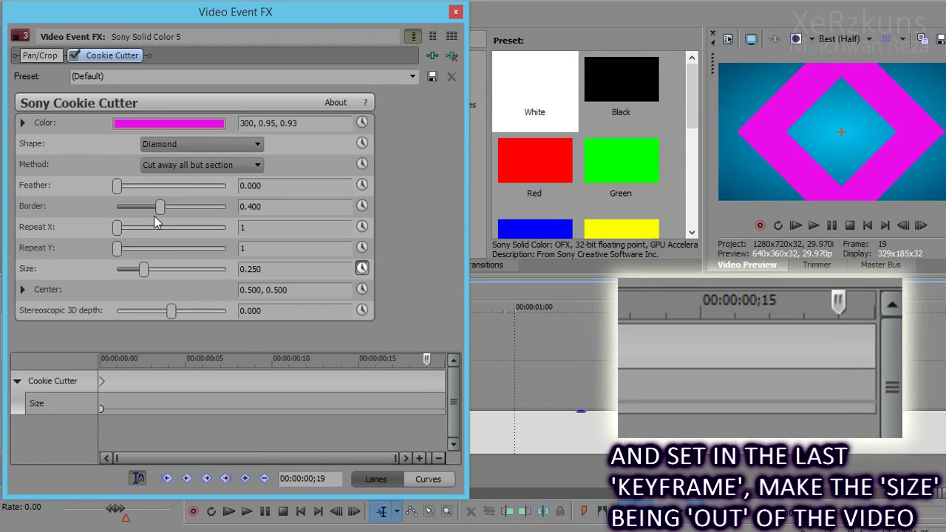
{"action": "left_click_drag", "start_coordinate": [145, 269], "coordinate": [182, 297]}
{"action": "left_click", "coordinate": [102, 381]}
{"action": "left_click_drag", "start_coordinate": [143, 269], "coordinate": [116, 269]}
{"action": "left_click_drag", "start_coordinate": [103, 360], "coordinate": [98, 381]}
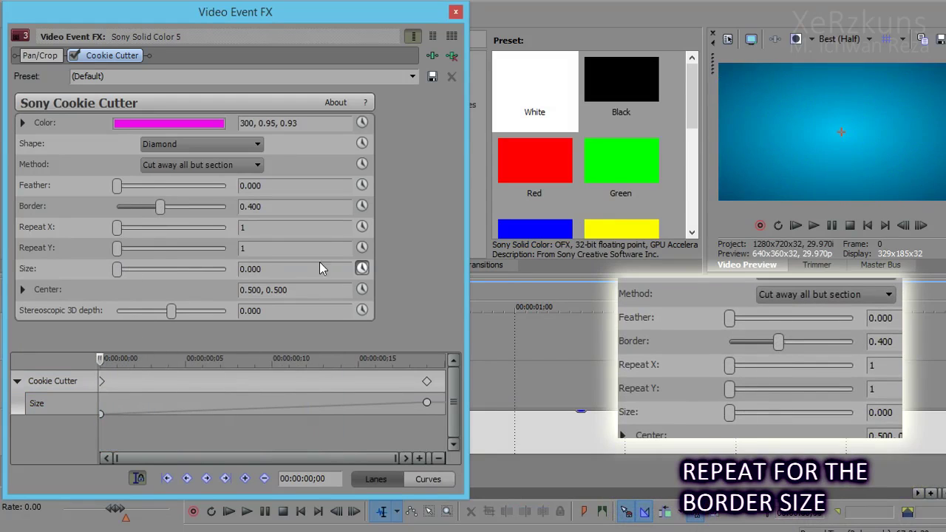
- Enable keyframing for the border and align its 0.4 end keyframe with the size keyframe at 00:00:00;19
{"action": "left_click", "coordinate": [361, 207]}
{"action": "left_click", "coordinate": [423, 403]}
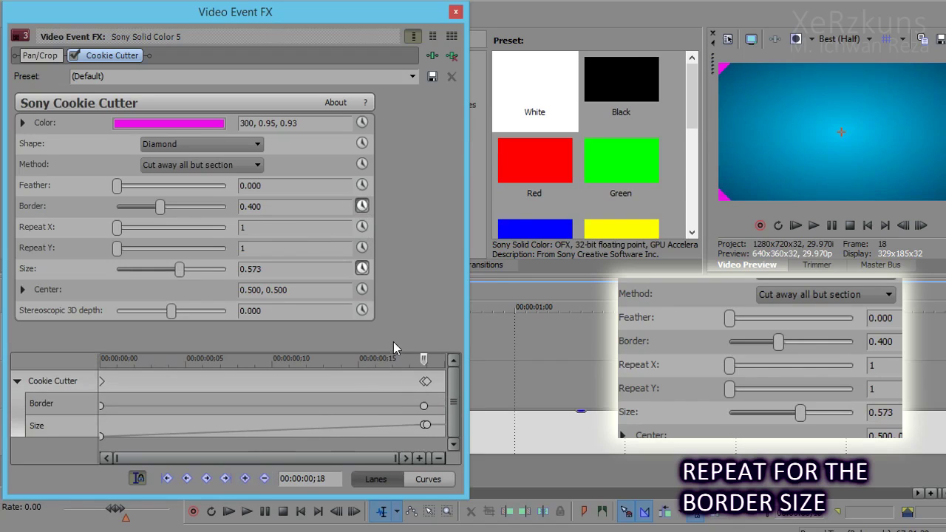
{"action": "left_click_drag", "start_coordinate": [425, 406], "coordinate": [419, 410]}
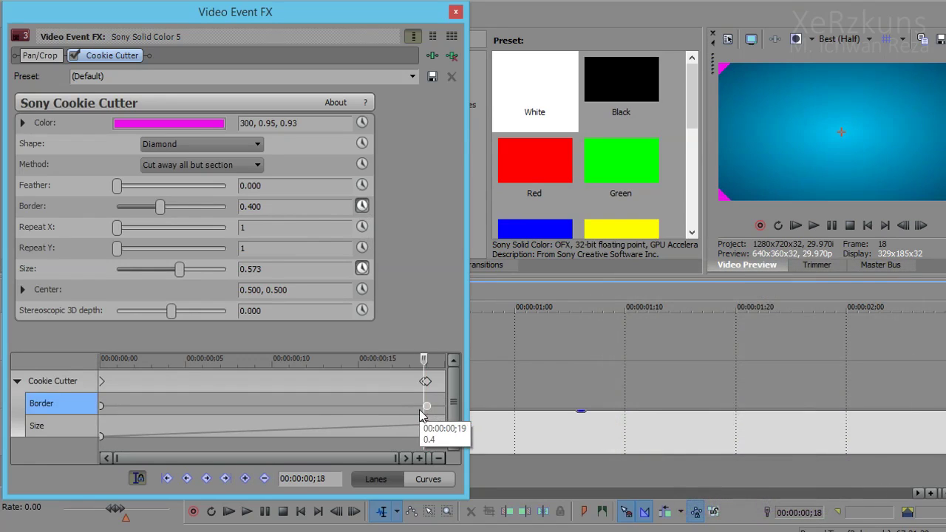
{"action": "left_click", "coordinate": [425, 382]}
{"action": "scroll", "coordinate": [269, 382], "scroll_direction": "up", "scroll_amount": 3}
{"action": "left_click_drag", "start_coordinate": [271, 382], "coordinate": [319, 386]}
{"action": "scroll", "coordinate": [290, 407], "scroll_direction": "down", "scroll_amount": 4}
- Set the border to 0.300 at the first keyframe and close the Cookie Cutter settings
{"action": "left_click_drag", "start_coordinate": [424, 359], "coordinate": [93, 388]}
{"action": "left_click_drag", "start_coordinate": [159, 207], "coordinate": [80, 230]}
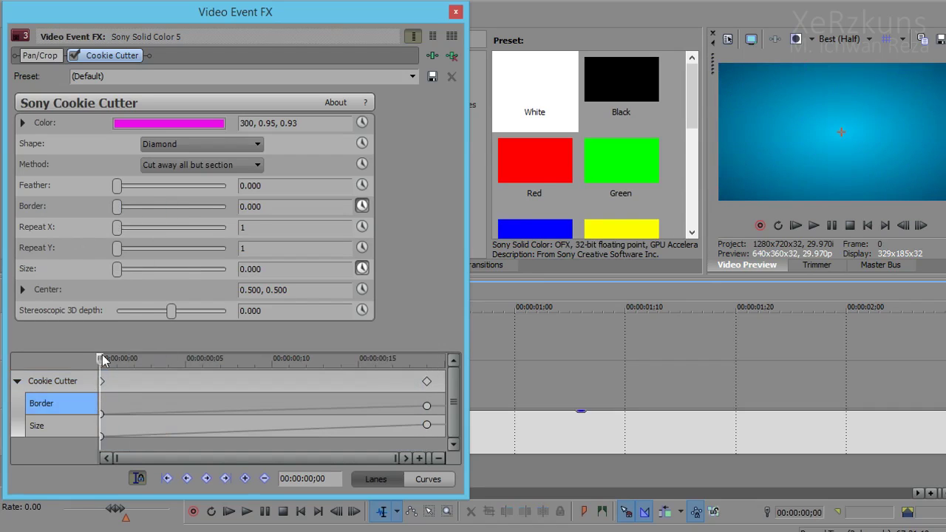
{"action": "left_click_drag", "start_coordinate": [101, 360], "coordinate": [64, 358]}
{"action": "left_click", "coordinate": [272, 208]}
{"action": "type", "text": "0.3"}
{"action": "key", "text": "Return"}
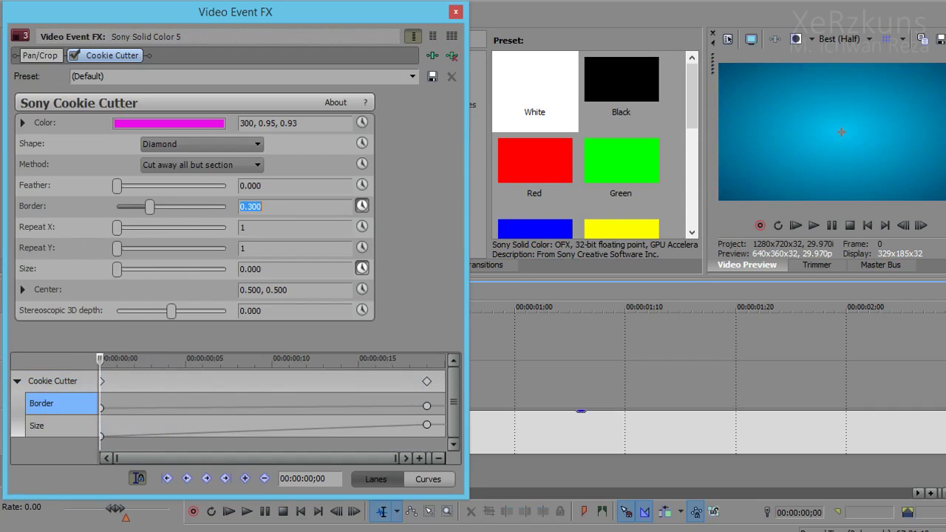
{"action": "left_click_drag", "start_coordinate": [106, 378], "coordinate": [428, 374]}
{"action": "left_click", "coordinate": [456, 12]}
- Copy the solid event from track 3 and paste it onto track 2 at 00:00:00;05 as a new copy of the source media
{"action": "left_click", "coordinate": [236, 373]}
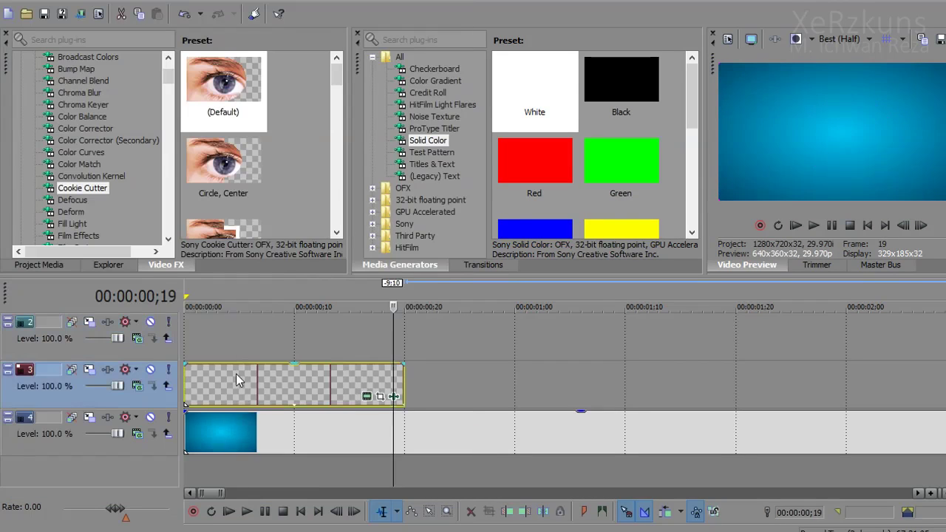
{"action": "left_click_drag", "start_coordinate": [223, 385], "coordinate": [221, 392]}
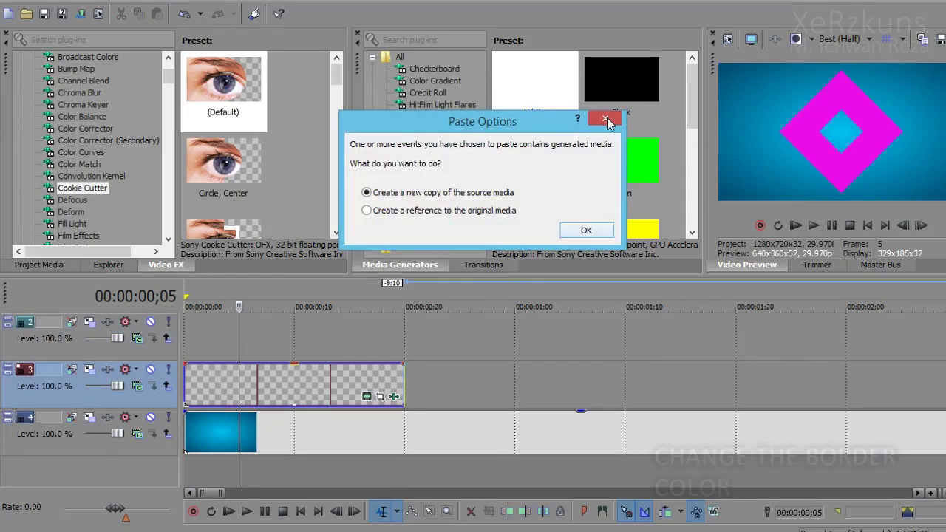
{"action": "left_click", "coordinate": [606, 120]}
{"action": "right_click", "coordinate": [308, 385]}
{"action": "left_click", "coordinate": [336, 214]}
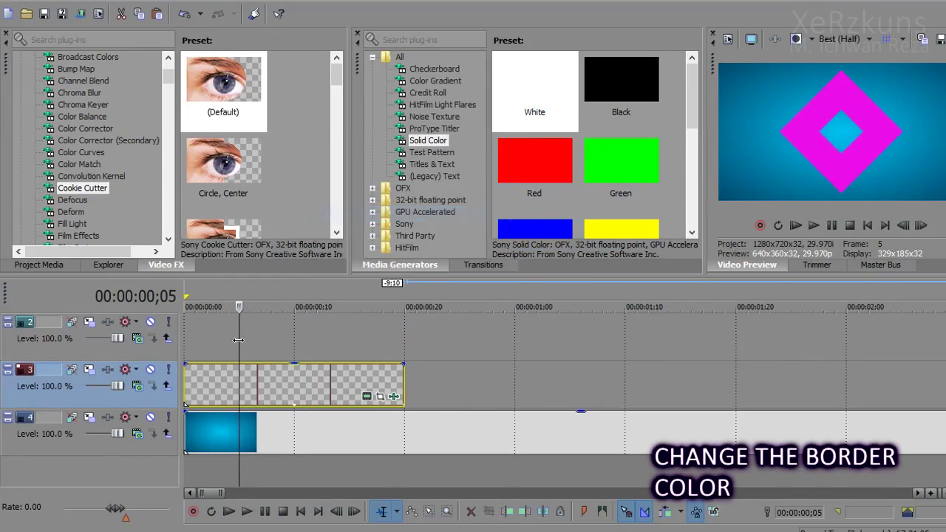
{"action": "left_click", "coordinate": [238, 343]}
{"action": "right_click", "coordinate": [238, 343]}
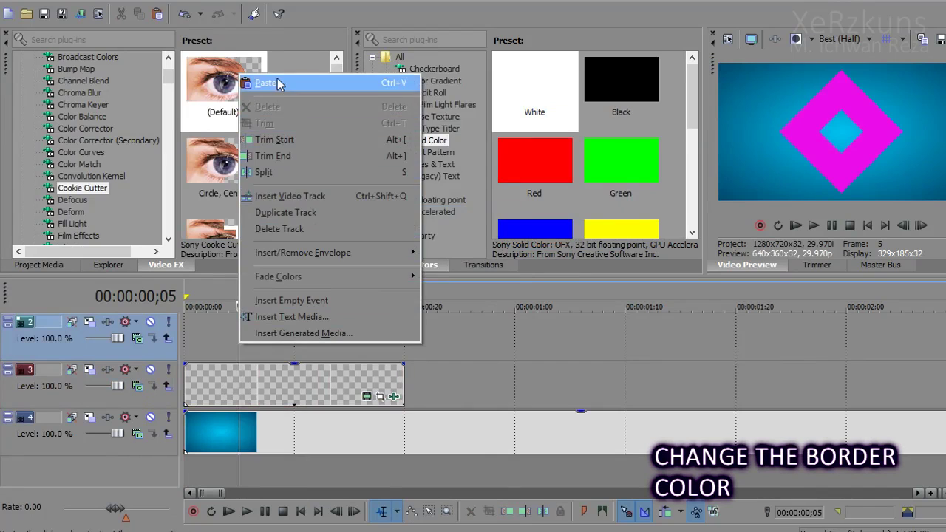
{"action": "left_click", "coordinate": [270, 84]}
{"action": "left_click", "coordinate": [591, 227]}
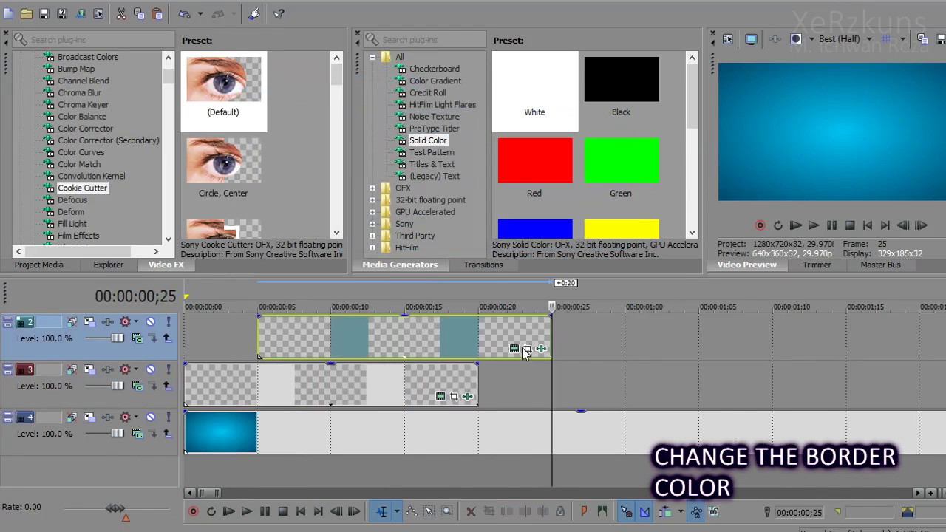
- Set the Cookie Cutter color of the solid on track 2 to 306, 0.95, 0.93 and close its settings
{"action": "scroll", "coordinate": [224, 345], "scroll_direction": "down", "scroll_amount": 2}
{"action": "left_click", "coordinate": [243, 345]}
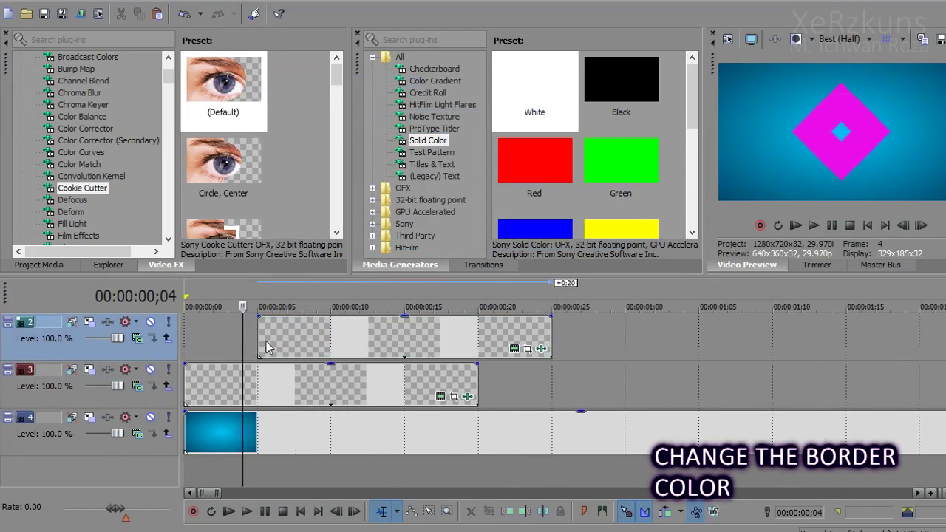
{"action": "left_click", "coordinate": [460, 348]}
{"action": "left_click", "coordinate": [541, 348]}
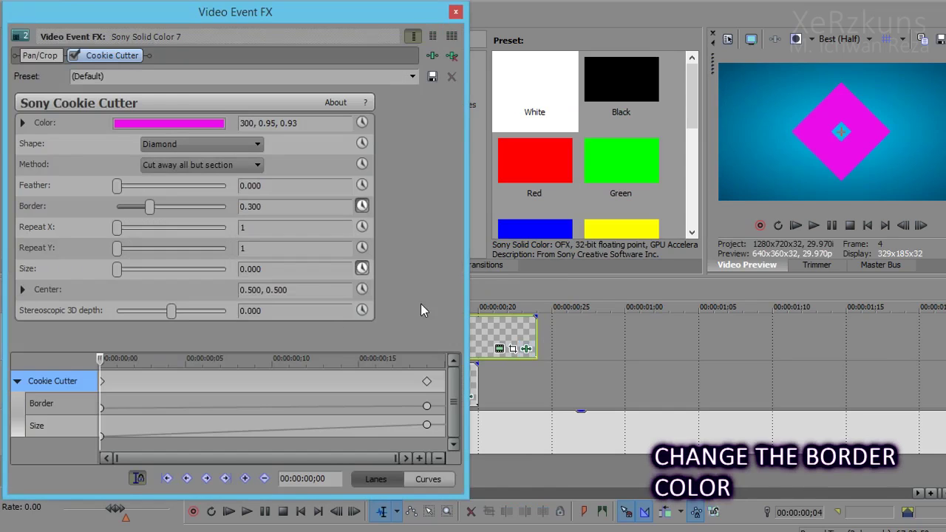
{"action": "left_click", "coordinate": [198, 126]}
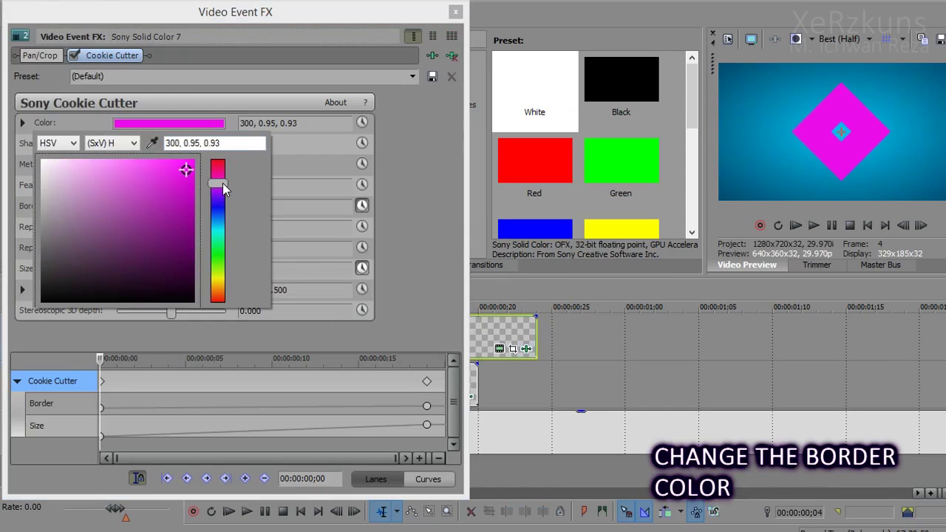
{"action": "left_click", "coordinate": [434, 142]}
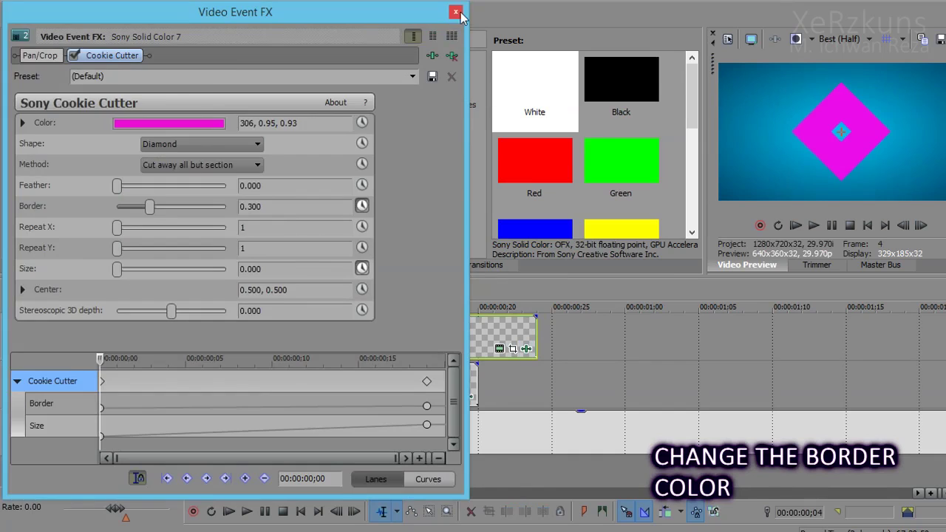
{"action": "left_click", "coordinate": [456, 12]}
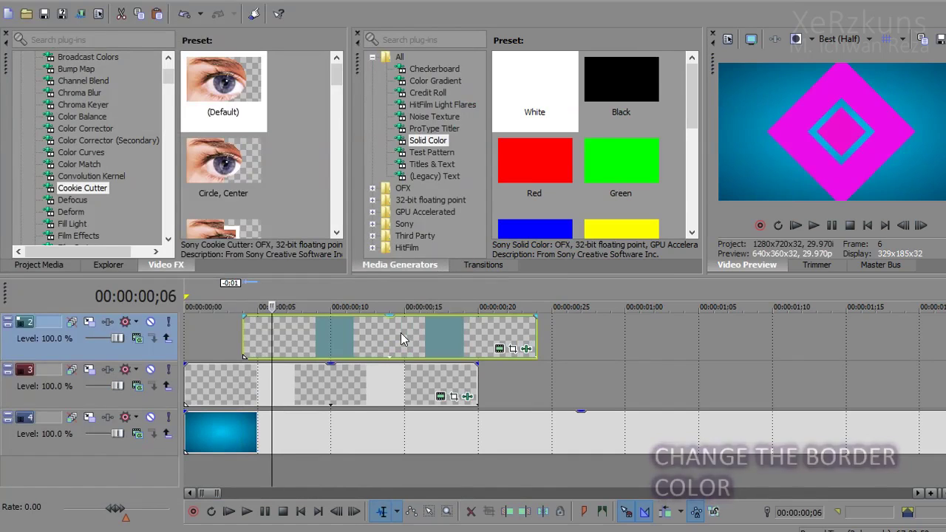
- Move the track 2 solid to start at 00:00:00;03 and duplicate it onto a new track above at 00:00:00;06 as a new media copy
{"action": "left_click_drag", "start_coordinate": [396, 338], "coordinate": [388, 340]}
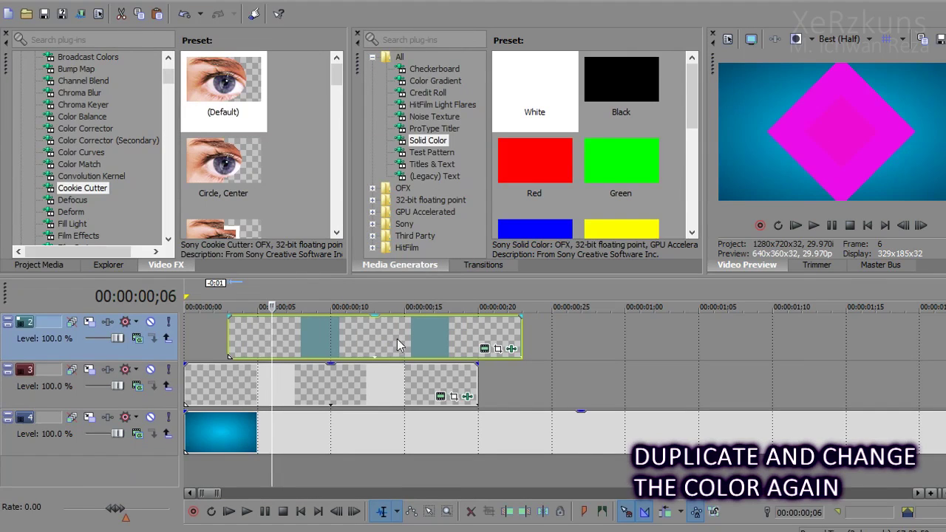
{"action": "scroll", "coordinate": [939, 331], "scroll_direction": "up", "scroll_amount": 1}
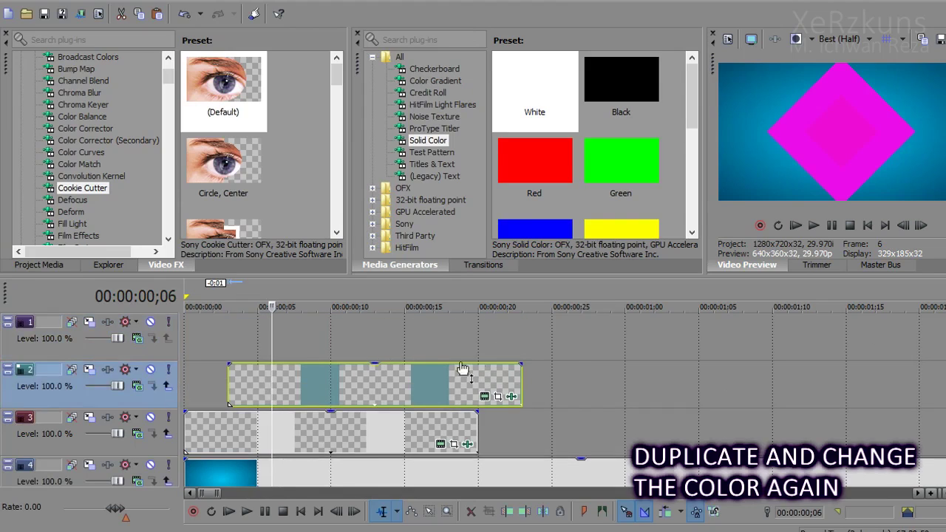
{"action": "key", "text": "ctrl+shift+q"}
{"action": "left_click_drag", "start_coordinate": [314, 413], "coordinate": [343, 387]}
{"action": "key", "text": "ctrl+z"}
{"action": "left_click", "coordinate": [589, 228]}
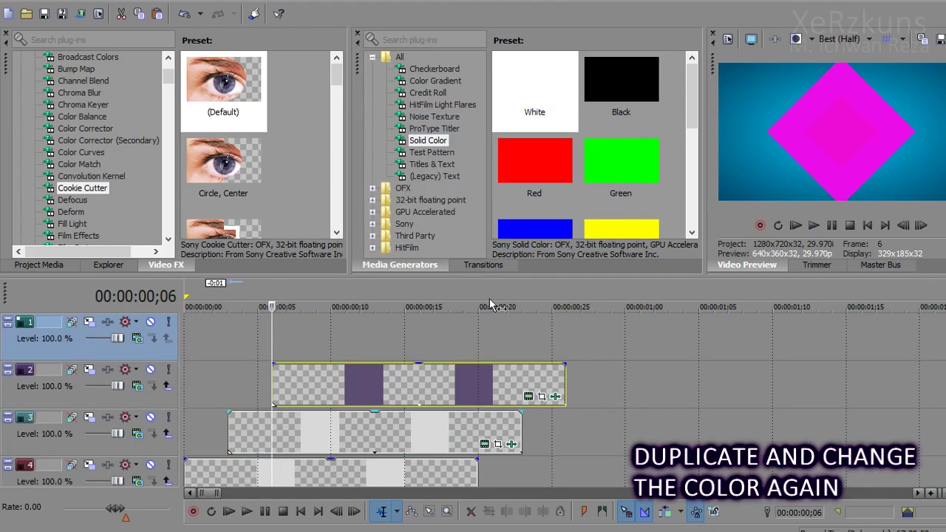
- Set the Cookie Cutter color of the duplicated solid at 00:00:00;06 to 323, 0.95, 0.93 and close its settings
{"action": "key", "text": "Right"}
{"action": "key", "text": "Right"}
{"action": "key", "text": "Right"}
{"action": "key", "text": "Right"}
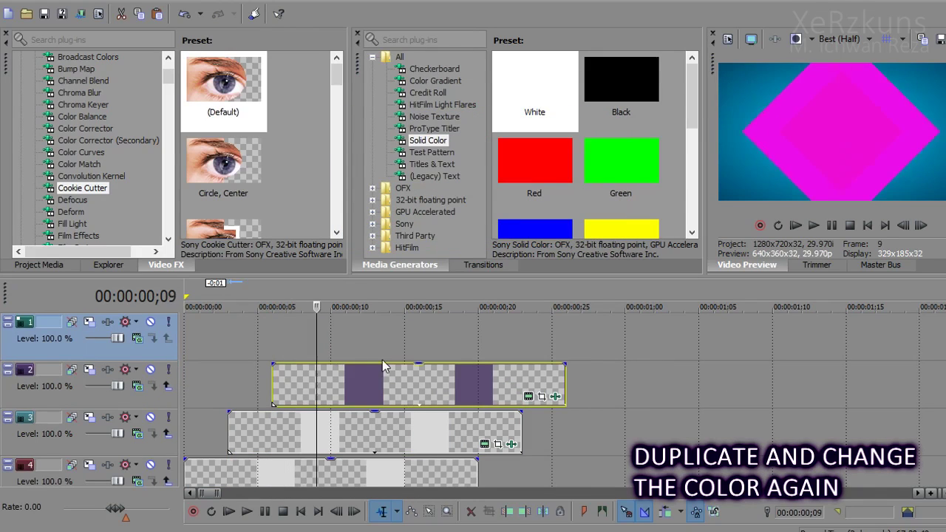
{"action": "left_click", "coordinate": [529, 396]}
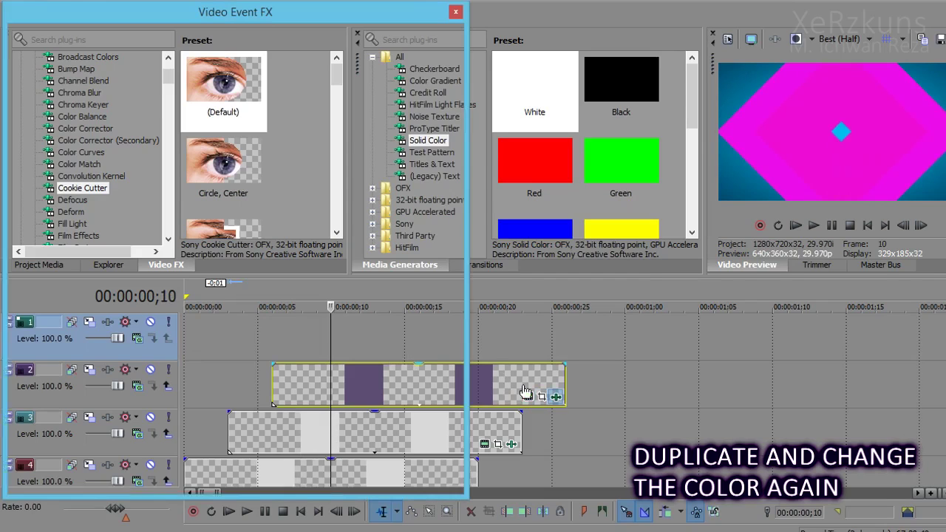
{"action": "left_click", "coordinate": [197, 130]}
{"action": "left_click_drag", "start_coordinate": [214, 186], "coordinate": [217, 184]}
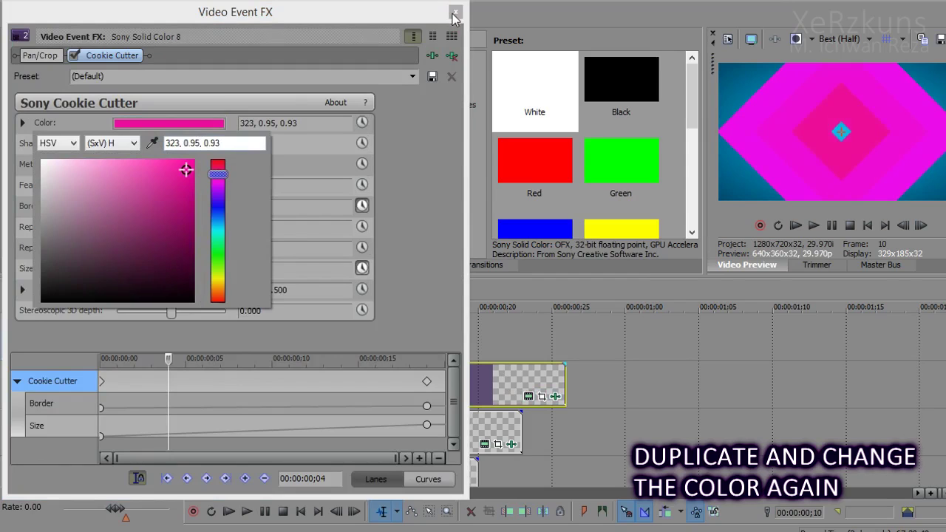
{"action": "left_click", "coordinate": [453, 17]}
{"action": "left_click", "coordinate": [456, 13]}
- Play the sequence from the beginning to check the timing of the three staggered diamonds
{"action": "key", "text": "Left"}
{"action": "key", "text": "Left"}
{"action": "key", "text": "Left"}
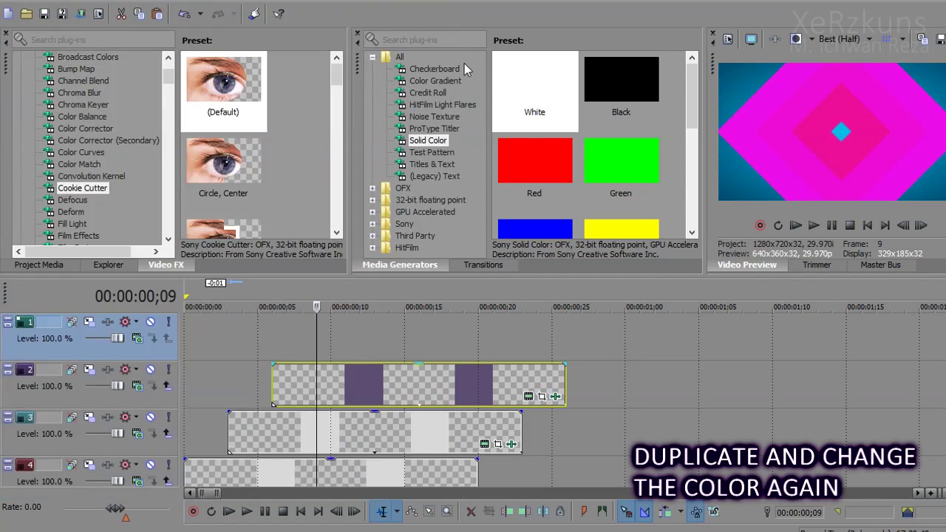
{"action": "key", "text": "Right"}
{"action": "left_click_drag", "start_coordinate": [362, 384], "coordinate": [353, 387]}
{"action": "key", "text": "Left"}
{"action": "key", "text": "Left"}
{"action": "key", "text": "Home"}
{"action": "key", "text": "space"}
{"action": "key", "text": "space"}
- Set the video preview quality to Preview (Auto) and play the sequence again
{"action": "left_click", "coordinate": [818, 39]}
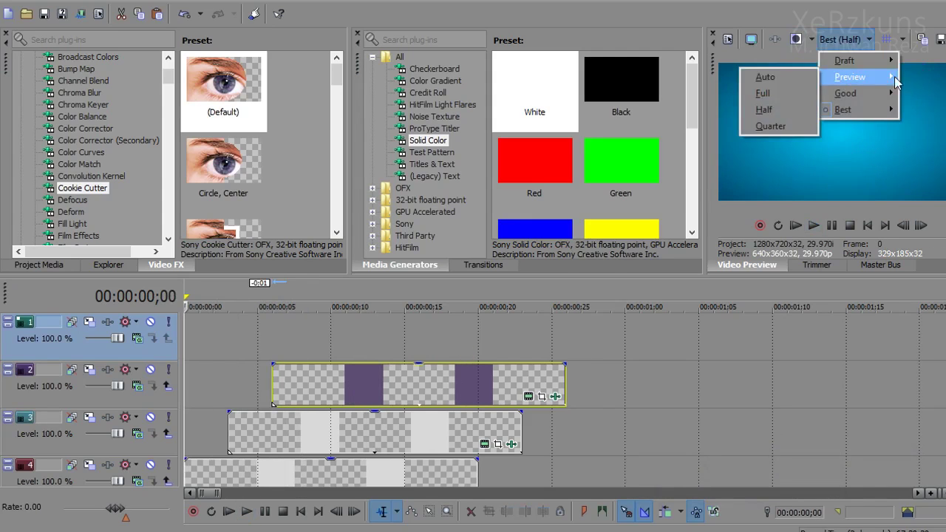
{"action": "left_click", "coordinate": [765, 76]}
{"action": "key", "text": "space"}
{"action": "key", "text": "space"}
- Move the empty video track below the three diamond tracks, directly above the blue gradient track
{"action": "scroll", "coordinate": [671, 328], "scroll_direction": "down", "scroll_amount": 2}
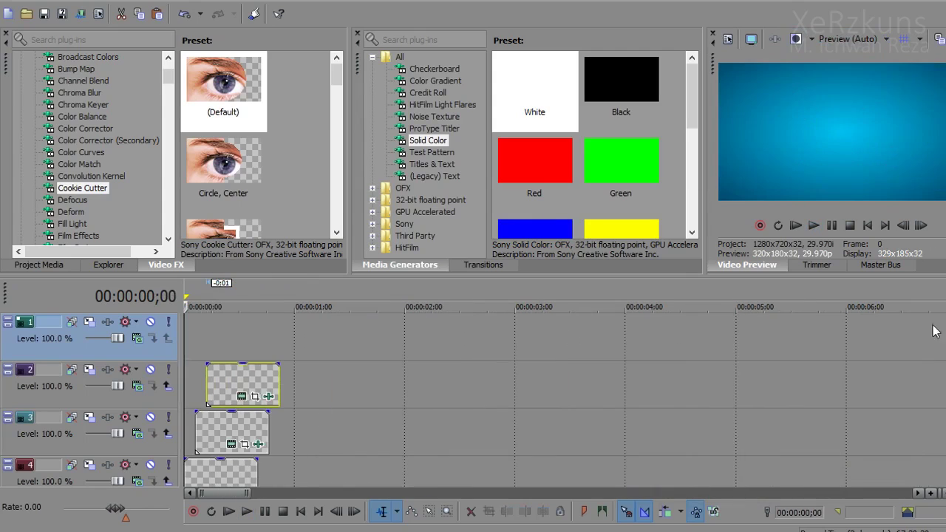
{"action": "scroll", "coordinate": [938, 399], "scroll_direction": "down", "scroll_amount": 2}
{"action": "scroll", "coordinate": [938, 399], "scroll_direction": "up", "scroll_amount": 2}
{"action": "scroll", "coordinate": [939, 399], "scroll_direction": "down", "scroll_amount": 2}
{"action": "scroll", "coordinate": [938, 399], "scroll_direction": "up", "scroll_amount": 1}
{"action": "scroll", "coordinate": [938, 399], "scroll_direction": "down", "scroll_amount": 1}
{"action": "left_click_drag", "start_coordinate": [938, 399], "coordinate": [945, 399]}
{"action": "scroll", "coordinate": [939, 399], "scroll_direction": "up", "scroll_amount": 2}
{"action": "left_click_drag", "start_coordinate": [140, 343], "coordinate": [148, 460]}
{"action": "left_click", "coordinate": [211, 430]}
{"action": "scroll", "coordinate": [237, 425], "scroll_direction": "up", "scroll_amount": 2}
- Load 3.mp4 from the project media into the Trimmer and select the range from 00:12:36;24 to 00:14:13;02
{"action": "left_click", "coordinate": [39, 265]}
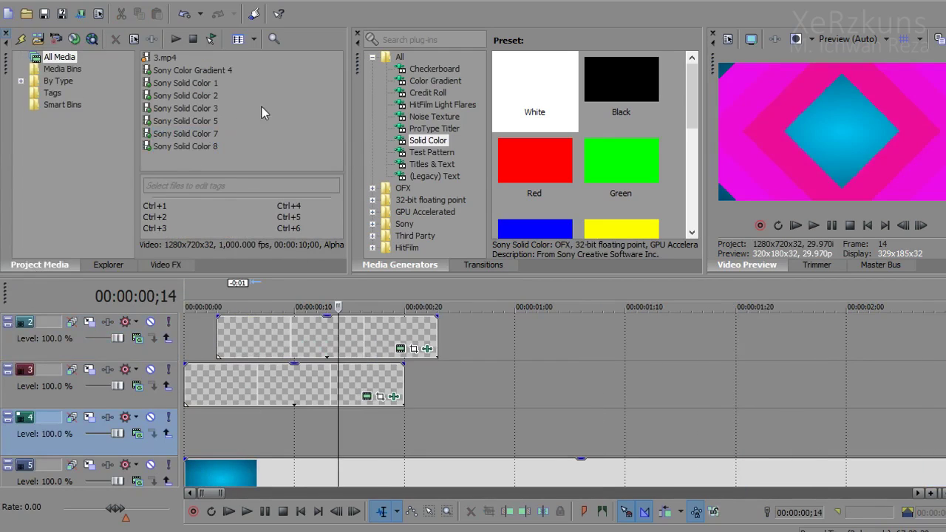
{"action": "left_click", "coordinate": [818, 264]}
{"action": "left_click", "coordinate": [164, 58]}
{"action": "left_click_drag", "start_coordinate": [758, 128], "coordinate": [763, 133]}
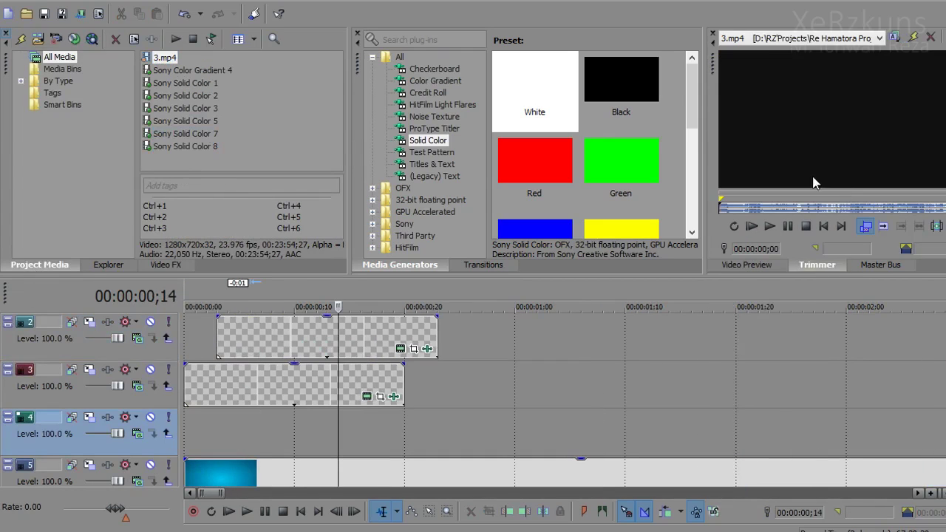
{"action": "left_click", "coordinate": [814, 206]}
{"action": "left_click_drag", "start_coordinate": [821, 205], "coordinate": [859, 194]}
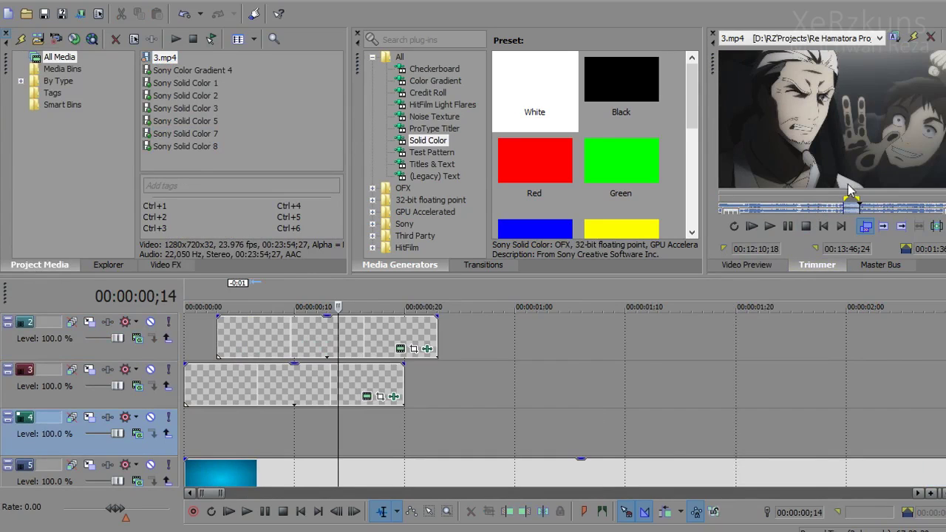
{"action": "left_click_drag", "start_coordinate": [853, 206], "coordinate": [857, 321]}
- Copy the selected 3.mp4 range from the Trimmer and paste it onto the empty track 4 at 00:00:00;14
{"action": "right_click", "coordinate": [877, 146]}
{"action": "left_click", "coordinate": [820, 214]}
{"action": "left_click", "coordinate": [346, 435]}
{"action": "left_click", "coordinate": [340, 432]}
{"action": "key", "text": "ctrl+v"}
{"action": "scroll", "coordinate": [341, 426], "scroll_direction": "down", "scroll_amount": 10}
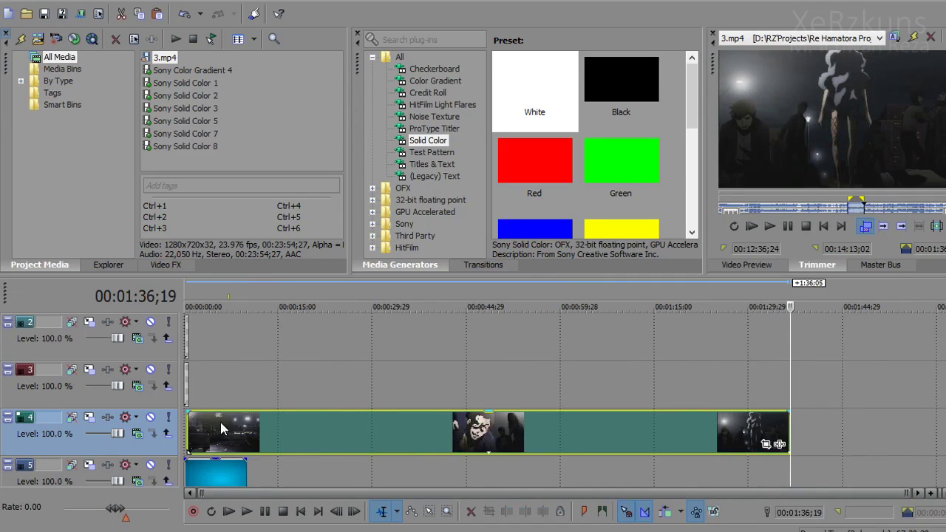
- Find a suitable scene in the track 4 clip using the video preview and split the clip there
{"action": "left_click", "coordinate": [373, 425]}
{"action": "left_click", "coordinate": [472, 425]}
{"action": "left_click", "coordinate": [457, 426]}
{"action": "left_click", "coordinate": [546, 423]}
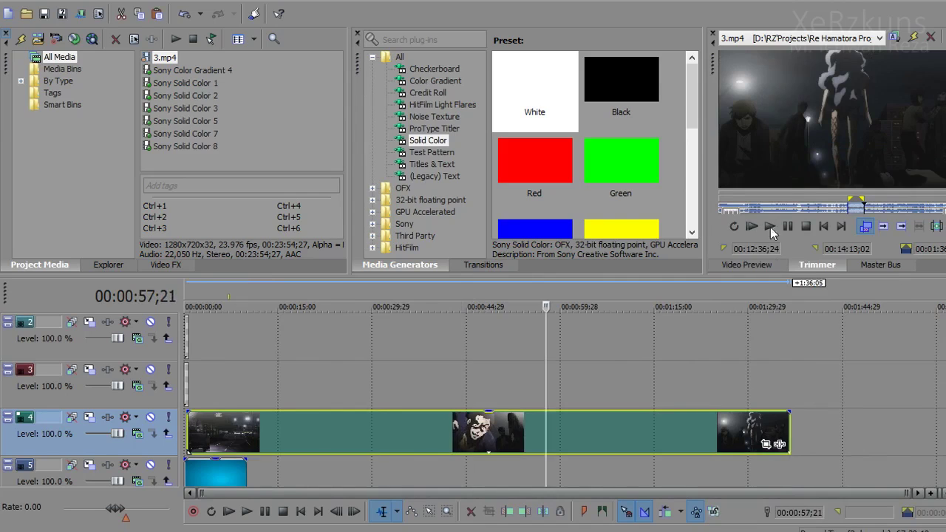
{"action": "left_click", "coordinate": [746, 263]}
{"action": "left_click_drag", "start_coordinate": [546, 423], "coordinate": [521, 431]}
{"action": "key", "text": "s"}
{"action": "left_click", "coordinate": [562, 433]}
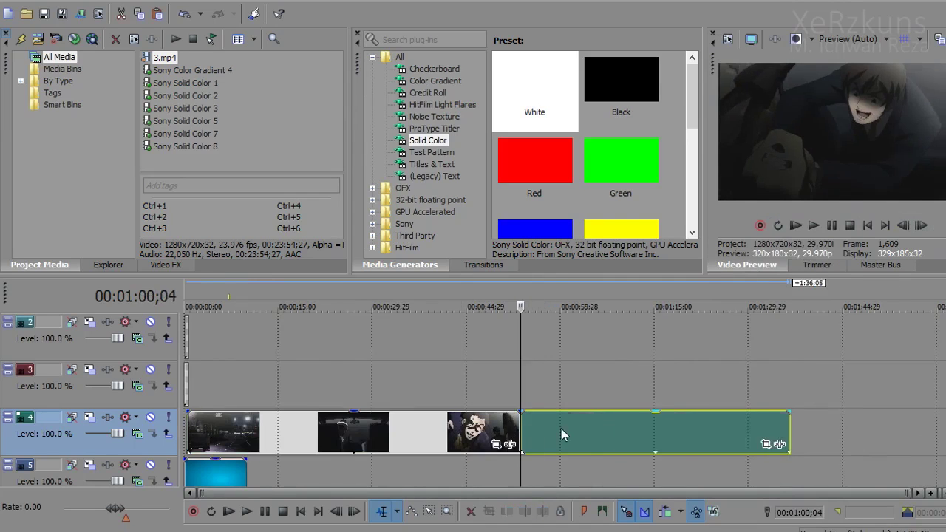
- Split the track 4 clip again at the other end of the scene and delete the portions before and after it
{"action": "key", "text": "s"}
{"action": "left_click", "coordinate": [467, 435]}
{"action": "key", "text": "Delete"}
{"action": "left_click", "coordinate": [685, 435]}
{"action": "key", "text": "Delete"}
- Move the remaining scene clip on track 4 to start at 00:00:00;05, beneath the diamond solids
{"action": "left_click_drag", "start_coordinate": [552, 432], "coordinate": [198, 438]}
{"action": "scroll", "coordinate": [197, 437], "scroll_direction": "up", "scroll_amount": 3}
{"action": "scroll", "coordinate": [197, 438], "scroll_direction": "down", "scroll_amount": 2}
{"action": "left_click", "coordinate": [185, 426]}
{"action": "scroll", "coordinate": [326, 420], "scroll_direction": "up", "scroll_amount": 8}
{"action": "left_click_drag", "start_coordinate": [308, 436], "coordinate": [344, 438]}
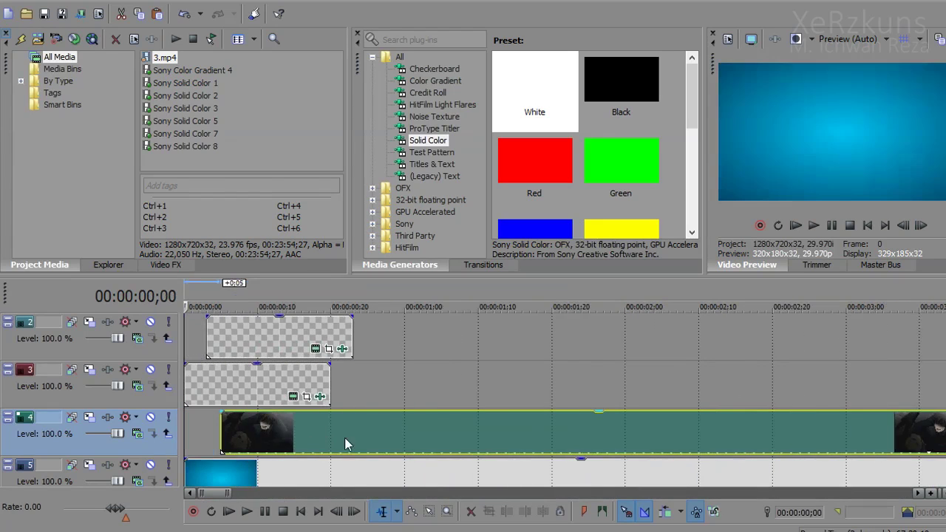
- Set the Cookie Cutter border of the track 3 solid to 1.000 at its first keyframe and close the settings
{"action": "left_click", "coordinate": [242, 333]}
{"action": "left_click_drag", "start_coordinate": [242, 334], "coordinate": [198, 337]}
{"action": "left_click", "coordinate": [293, 396]}
{"action": "left_click", "coordinate": [320, 397]}
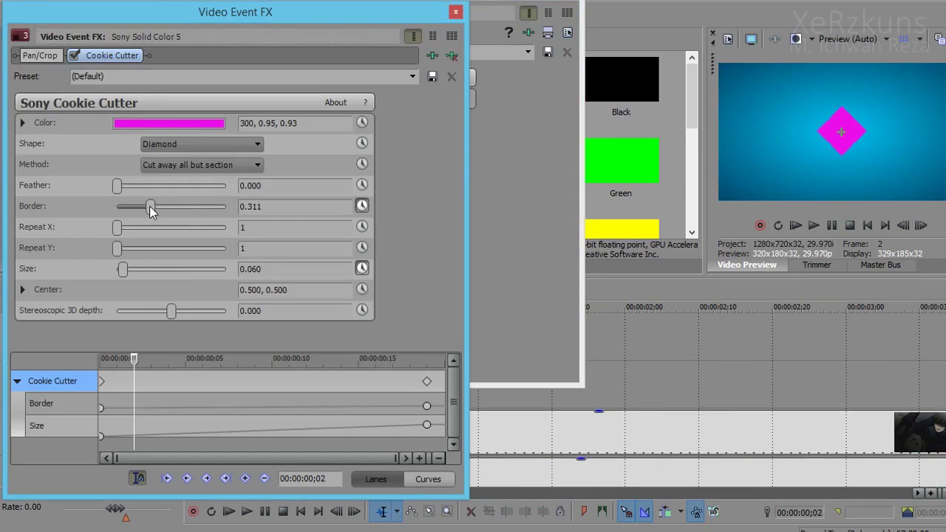
{"action": "left_click_drag", "start_coordinate": [150, 207], "coordinate": [267, 208]}
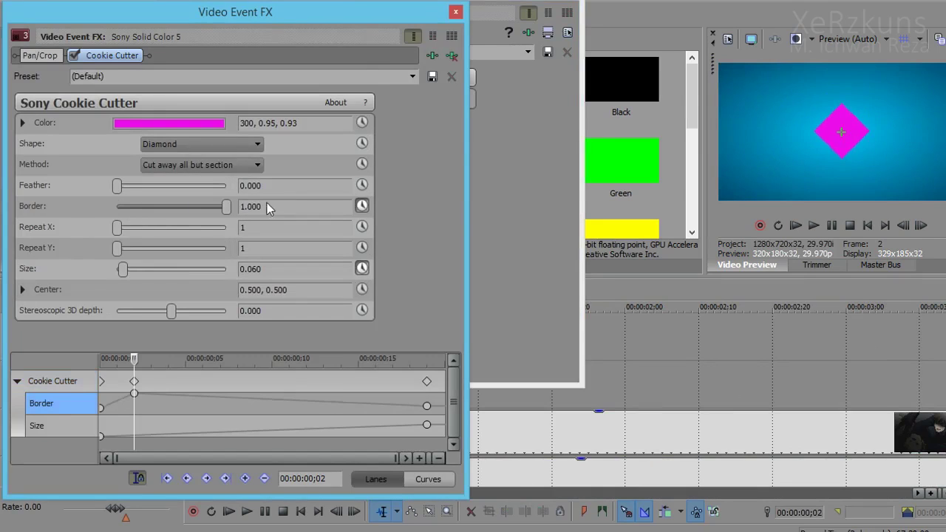
{"action": "right_click", "coordinate": [133, 394]}
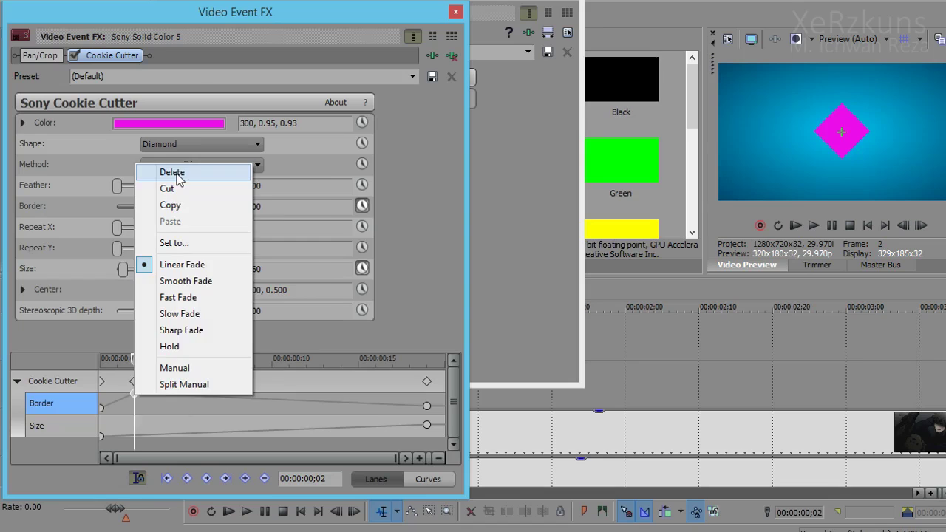
{"action": "left_click", "coordinate": [176, 173]}
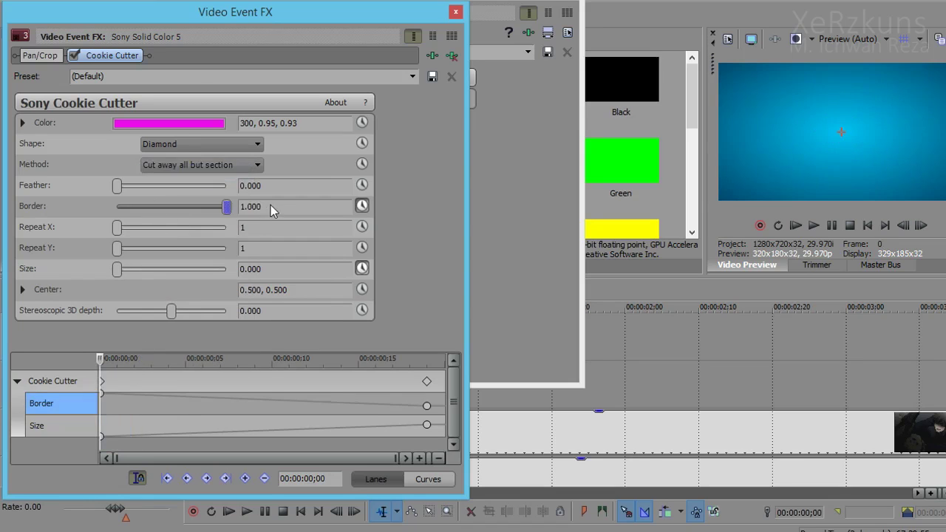
{"action": "left_click_drag", "start_coordinate": [138, 356], "coordinate": [529, 343]}
{"action": "left_click", "coordinate": [456, 13]}
{"action": "left_click", "coordinate": [571, 1]}
- Reposition the scene clip on track 4 to start at 00:00:00;08
{"action": "left_click_drag", "start_coordinate": [378, 441], "coordinate": [458, 434]}
{"action": "left_click", "coordinate": [259, 338]}
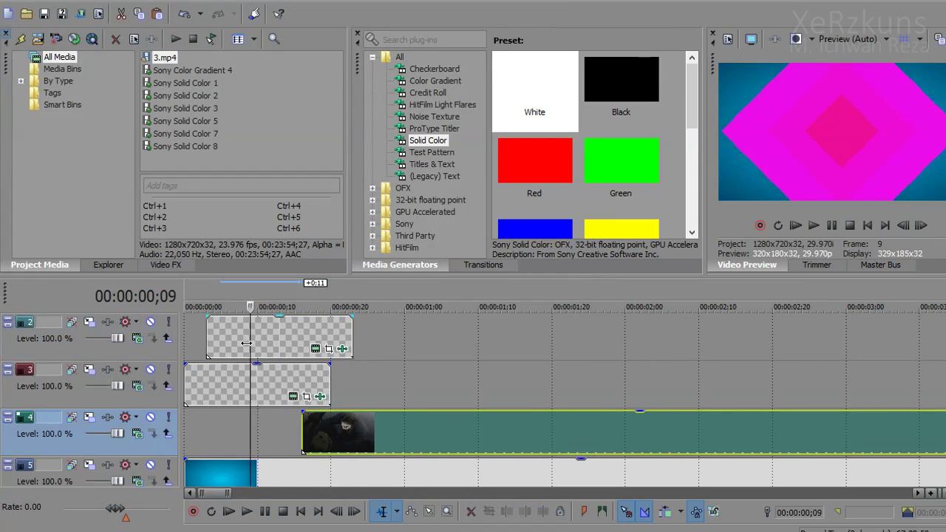
{"action": "left_click_drag", "start_coordinate": [288, 442], "coordinate": [279, 416]}
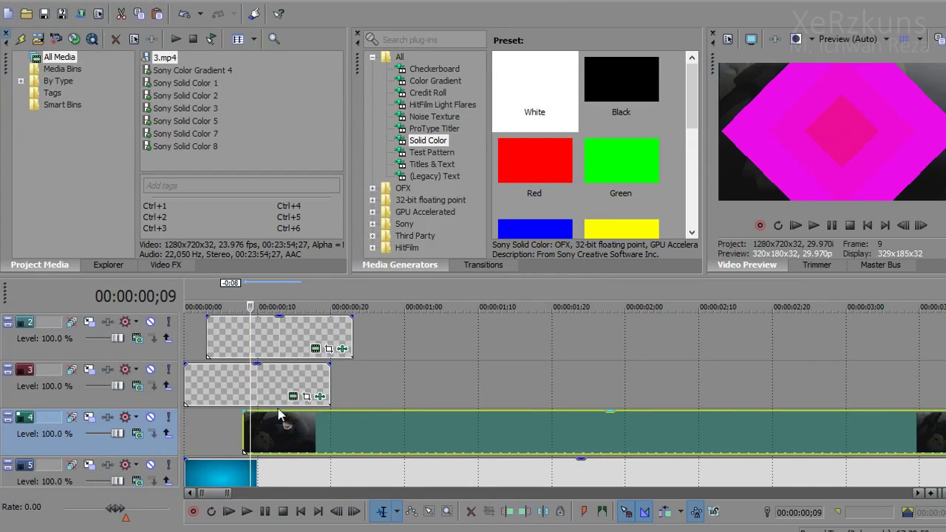
- Delete the border keyframe at 00:00:00;19 in the track 3 solid's Cookie Cutter, check the frames and close the settings
{"action": "left_click", "coordinate": [320, 397]}
{"action": "left_click", "coordinate": [428, 382]}
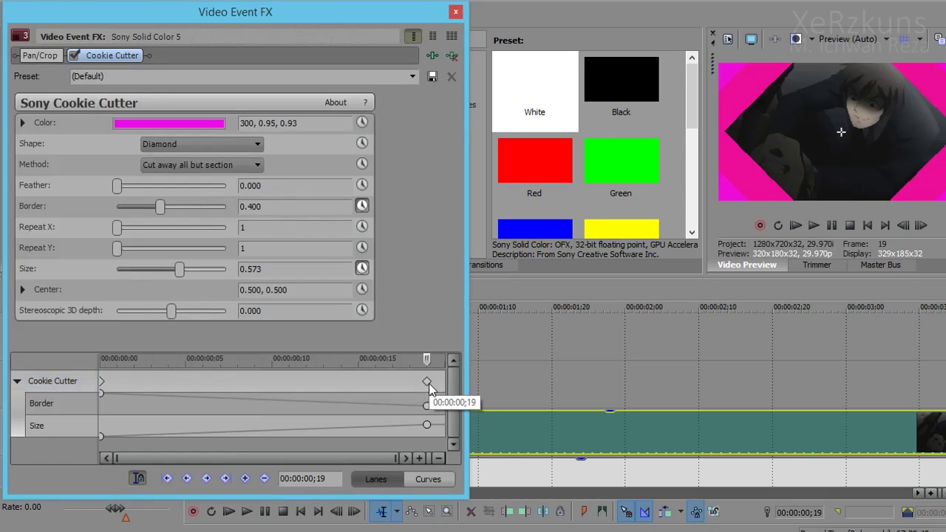
{"action": "right_click", "coordinate": [426, 407]}
{"action": "left_click", "coordinate": [447, 187]}
{"action": "mouse_move", "coordinate": [429, 359]}
{"action": "left_mouse_down"}
{"action": "mouse_move", "coordinate": [95, 361]}
{"action": "mouse_move", "coordinate": [374, 362]}
{"action": "mouse_move", "coordinate": [193, 369]}
{"action": "mouse_move", "coordinate": [445, 361]}
{"action": "left_mouse_up"}
{"action": "left_click_drag", "start_coordinate": [336, 347], "coordinate": [357, 354]}
{"action": "left_click", "coordinate": [454, 13]}
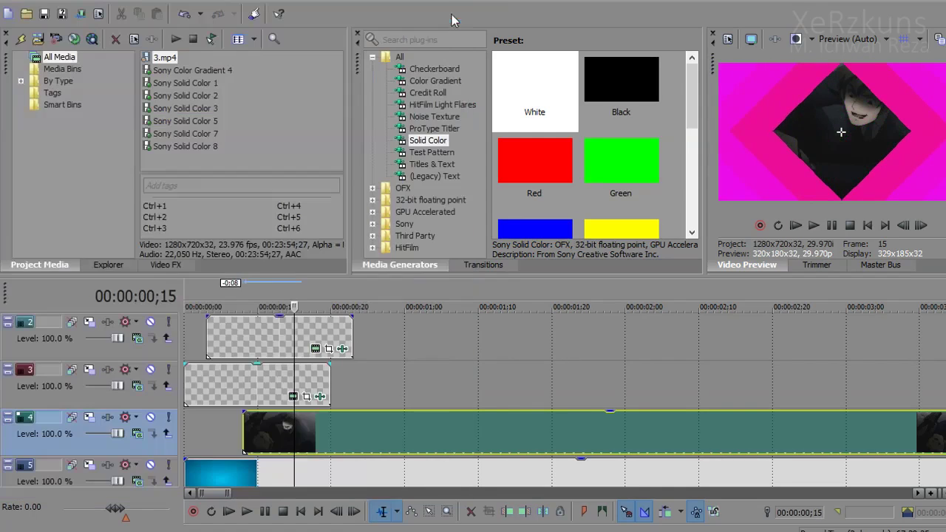
- Add a new video track above the scene clip and duplicate the track 3 solid onto it at 00:00:00;08 as a new media copy
{"action": "key", "text": "ctrl+shift+q"}
{"action": "left_click_drag", "start_coordinate": [145, 354], "coordinate": [154, 412]}
{"action": "left_click_drag", "start_coordinate": [234, 350], "coordinate": [236, 385]}
{"action": "left_click", "coordinate": [605, 123]}
{"action": "left_click", "coordinate": [228, 334]}
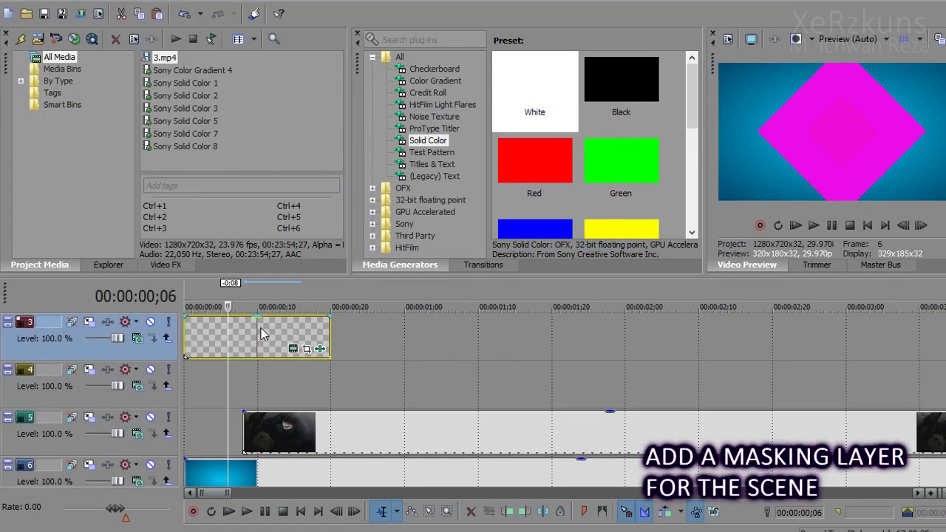
{"action": "left_click_drag", "start_coordinate": [321, 378], "coordinate": [322, 379]}
{"action": "key", "text": "Return"}
{"action": "left_click", "coordinate": [255, 391]}
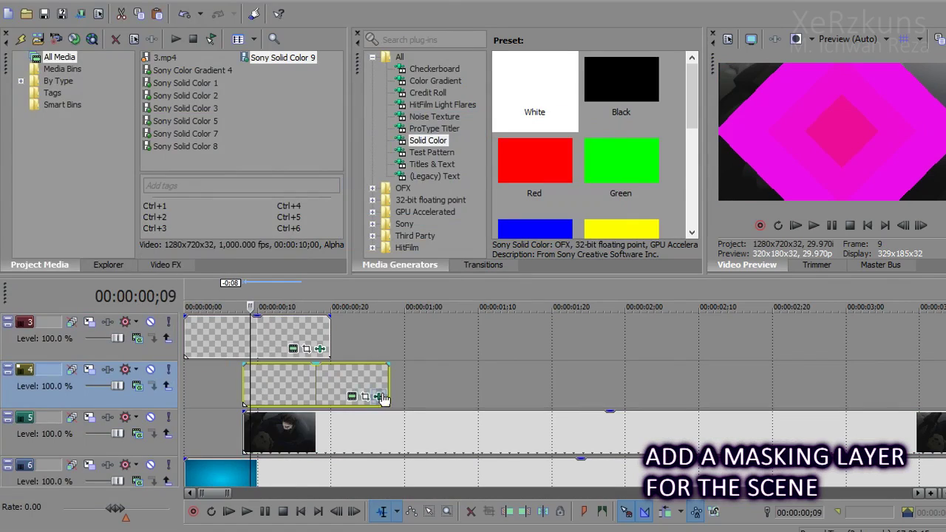
- Turn off border and size keyframing in the track 4 solid's Cookie Cutter and set its border to 0.000
{"action": "left_click", "coordinate": [382, 398]}
{"action": "left_click", "coordinate": [168, 122]}
{"action": "left_click", "coordinate": [367, 143]}
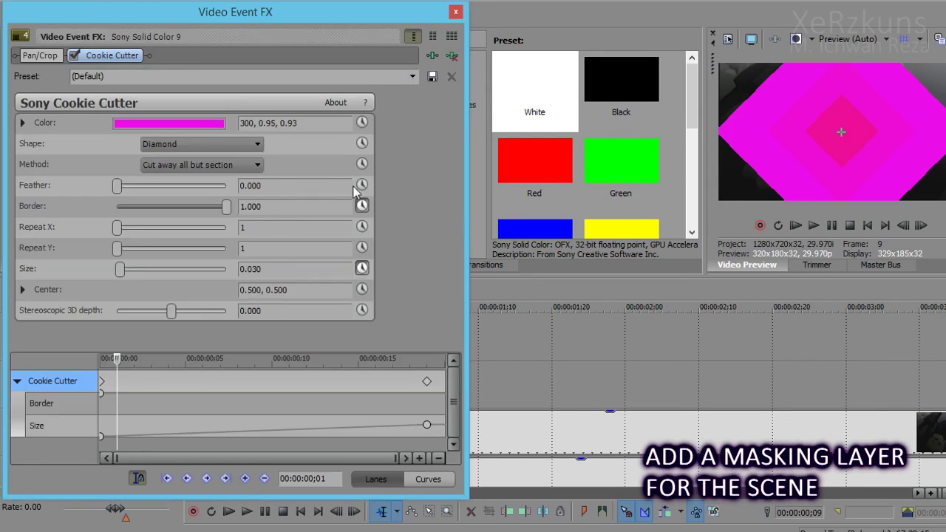
{"action": "left_click", "coordinate": [361, 206]}
{"action": "left_click", "coordinate": [362, 267]}
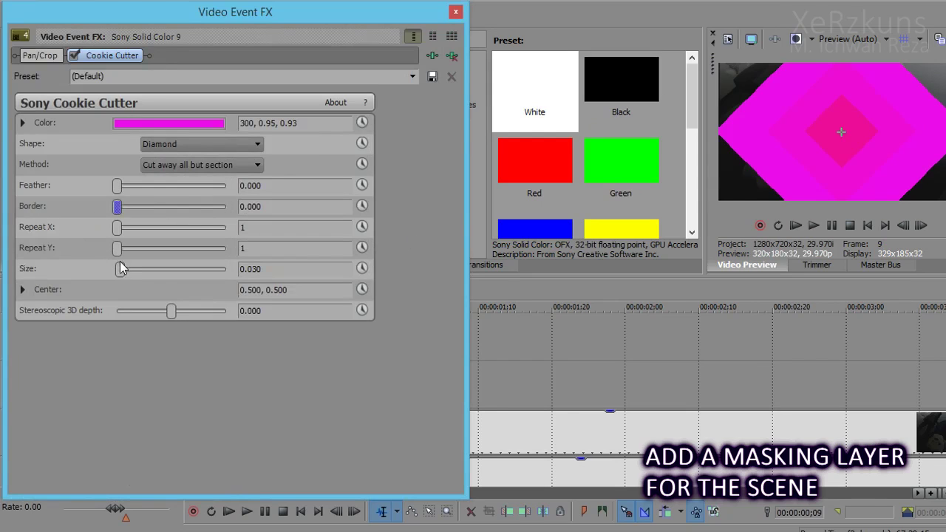
{"action": "left_click", "coordinate": [456, 12]}
- Make the generated solid color on track 4 opaque white and close its media settings
{"action": "left_click", "coordinate": [352, 397]}
{"action": "left_click", "coordinate": [295, 98]}
{"action": "left_click", "coordinate": [348, 141]}
{"action": "left_click", "coordinate": [576, 2]}
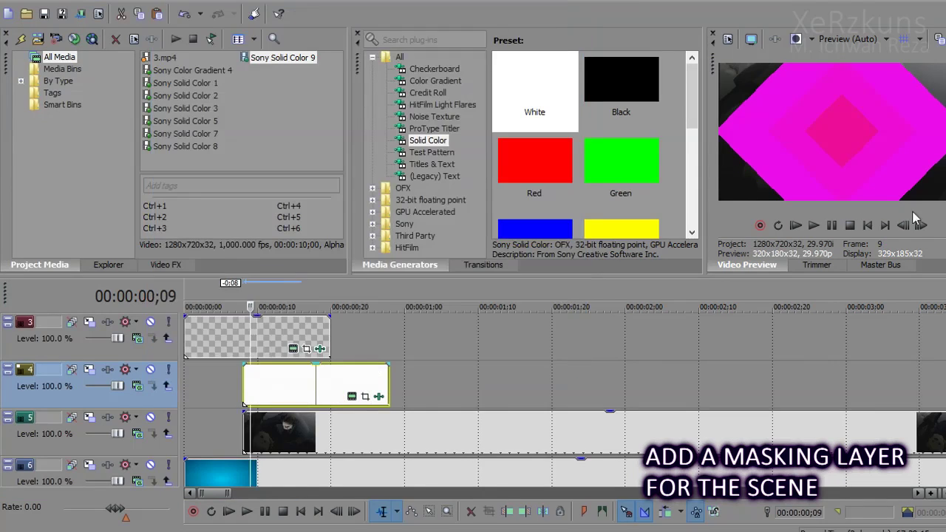
- Enable size keyframing in the track 4 solid's Cookie Cutter and set its starting size to 0.000
{"action": "left_click", "coordinate": [922, 226]}
{"action": "left_click", "coordinate": [922, 226]}
{"action": "left_click", "coordinate": [922, 226]}
{"action": "left_click", "coordinate": [908, 228]}
{"action": "left_click", "coordinate": [902, 225]}
{"action": "left_click", "coordinate": [378, 396]}
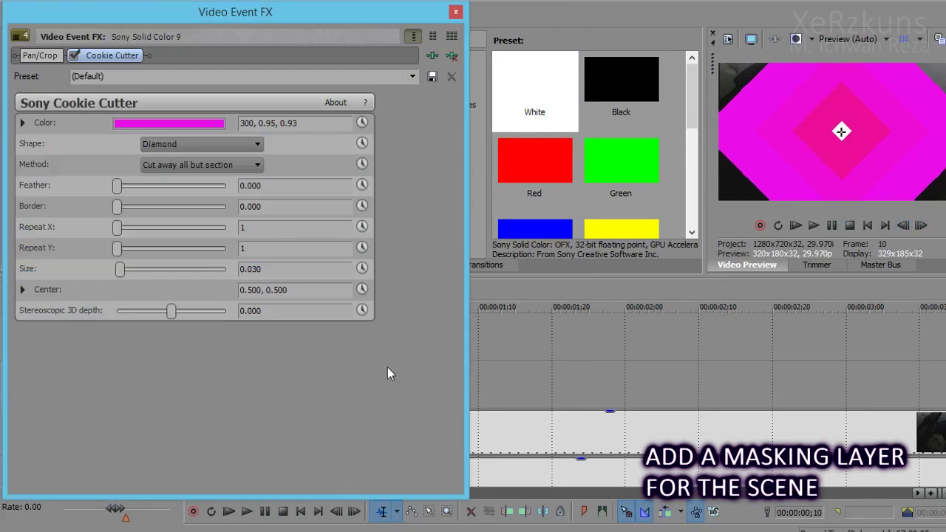
{"action": "left_click", "coordinate": [361, 269]}
{"action": "left_click_drag", "start_coordinate": [149, 272], "coordinate": [113, 317]}
- Add a Cookie Cutter keyframe at 00:00:00;19, increase the size there until white fills the frame, and close the settings
{"action": "left_click", "coordinate": [102, 381]}
{"action": "left_click_drag", "start_coordinate": [134, 380], "coordinate": [426, 381]}
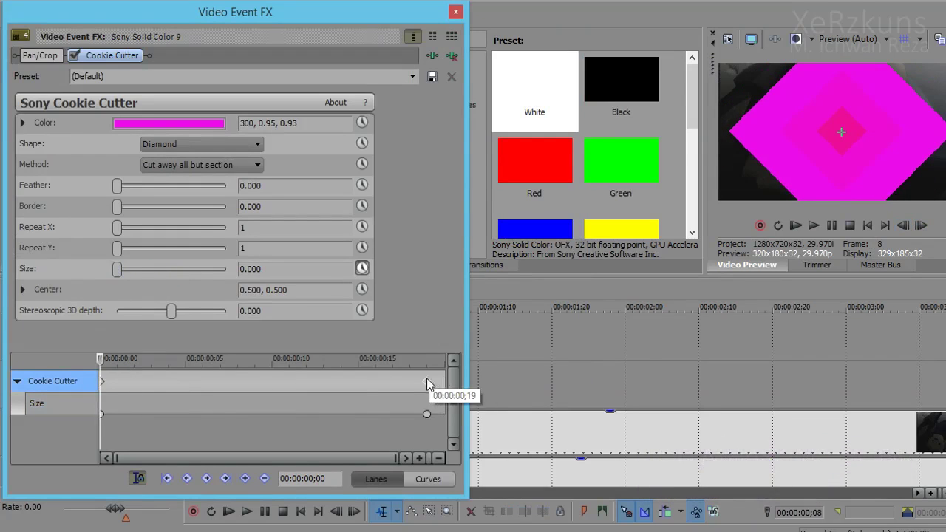
{"action": "left_click", "coordinate": [426, 362]}
{"action": "left_click_drag", "start_coordinate": [121, 268], "coordinate": [163, 269]}
{"action": "left_click", "coordinate": [455, 14]}
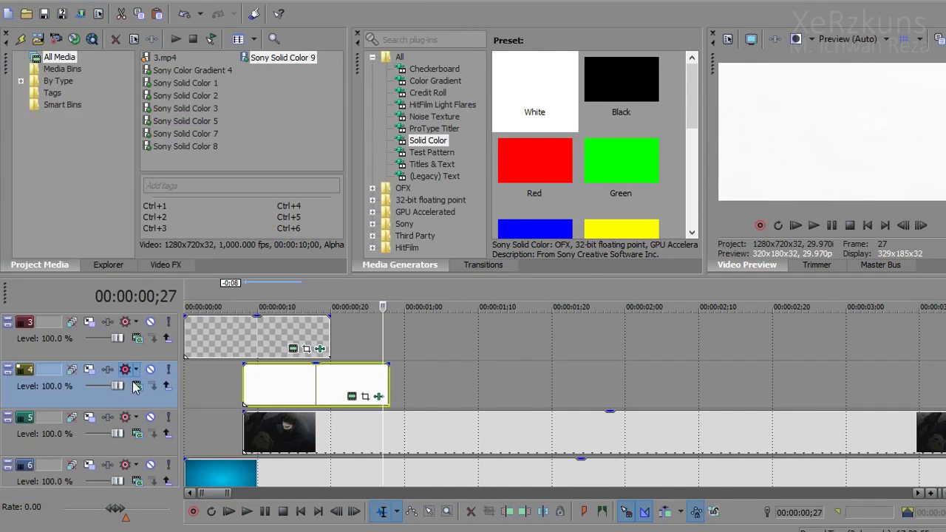
- Make track 4 the compositing parent of the scene track 5 and set its compositing mode to Multiply (Mask)
{"action": "left_click", "coordinate": [139, 387]}
{"action": "left_click", "coordinate": [196, 194]}
{"action": "left_click", "coordinate": [258, 380]}
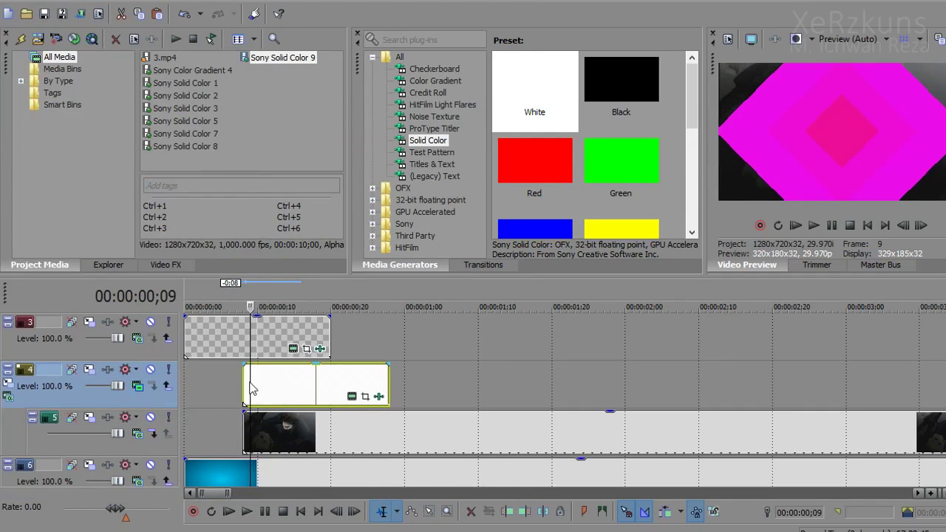
{"action": "left_click", "coordinate": [240, 384]}
{"action": "left_click_drag", "start_coordinate": [240, 384], "coordinate": [305, 385]}
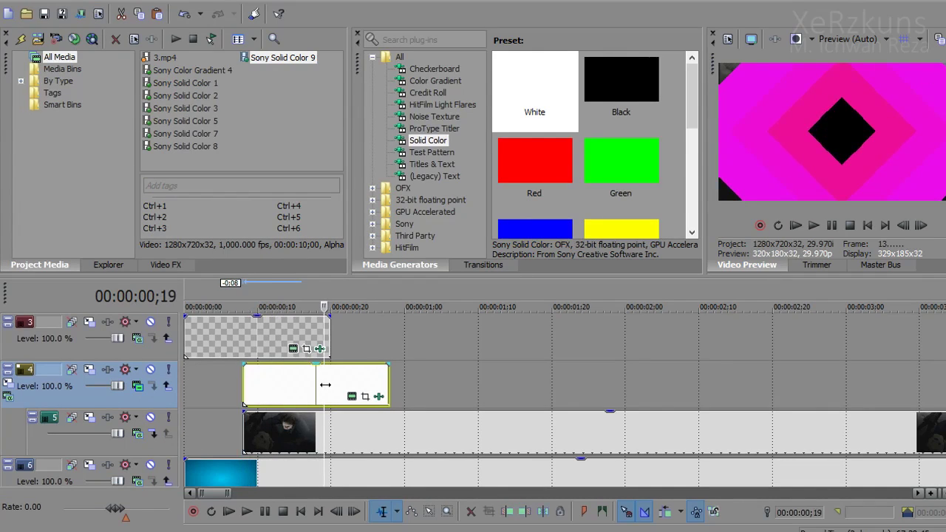
{"action": "left_click", "coordinate": [289, 387]}
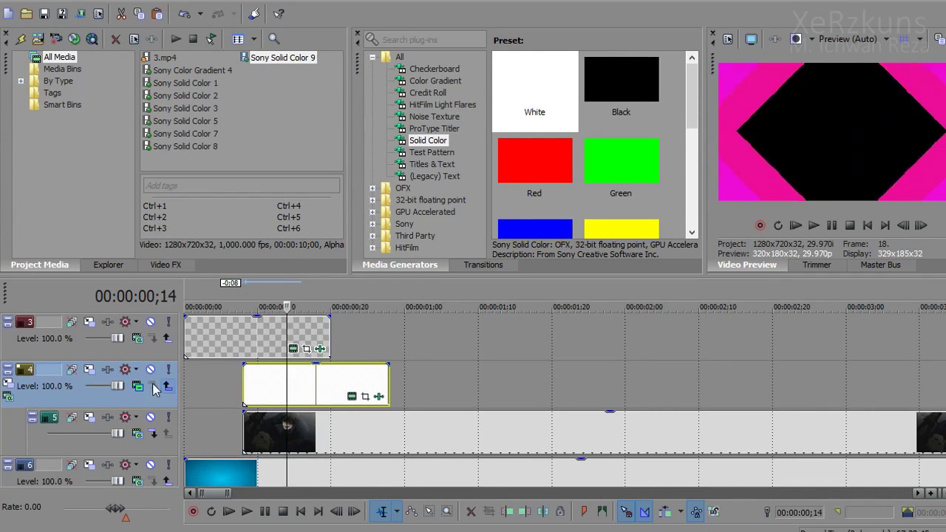
{"action": "left_click", "coordinate": [138, 386]}
{"action": "left_click", "coordinate": [178, 204]}
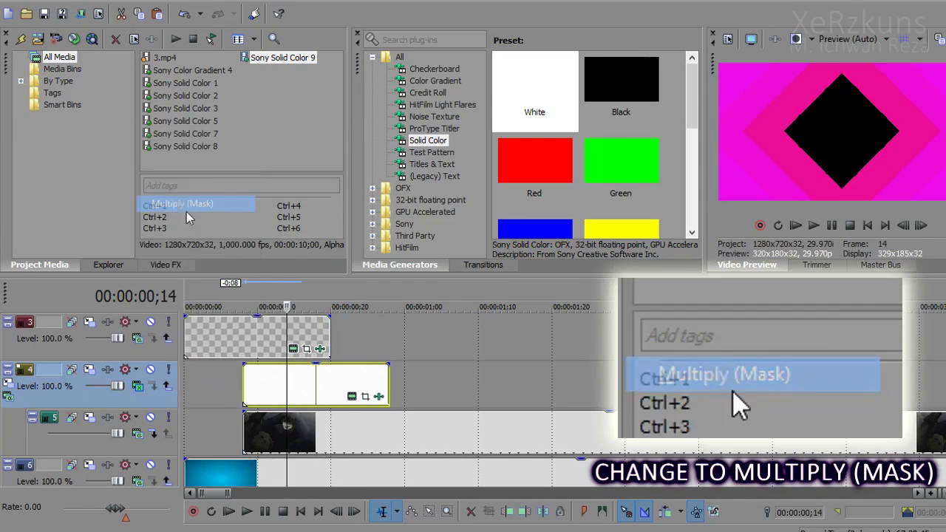
- Move the track 4 solid and the scene clip to start together at about 00:00:00;06 and extend the solid to 00:00:02;07
{"action": "mouse_move", "coordinate": [288, 385]}
{"action": "left_mouse_down"}
{"action": "mouse_move", "coordinate": [237, 388]}
{"action": "mouse_move", "coordinate": [339, 394]}
{"action": "mouse_move", "coordinate": [294, 390]}
{"action": "left_mouse_up"}
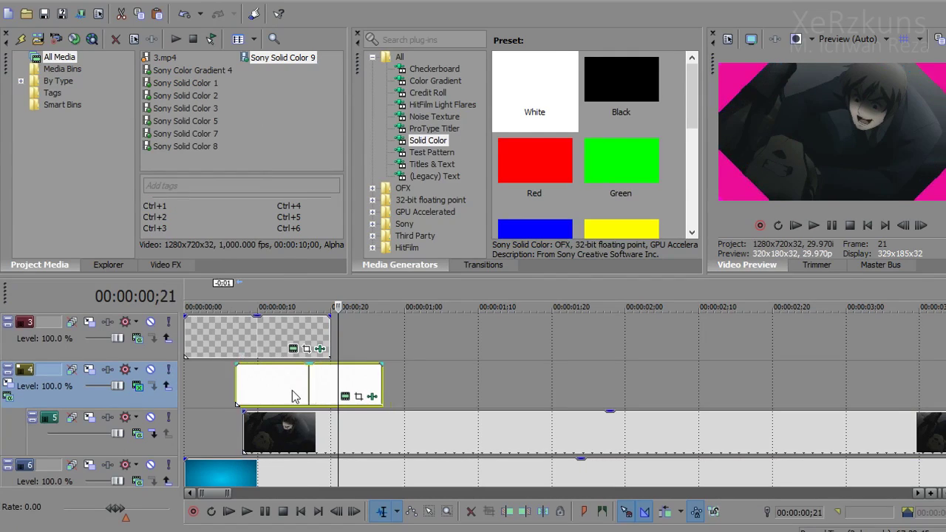
{"action": "left_click_drag", "start_coordinate": [293, 424], "coordinate": [272, 425]}
{"action": "left_click_drag", "start_coordinate": [338, 383], "coordinate": [236, 387]}
{"action": "left_click_drag", "start_coordinate": [374, 387], "coordinate": [447, 385]}
- Split the scene clip and the blue background at 00:00:02;07 and delete the parts after the cut
{"action": "left_click", "coordinate": [681, 437]}
{"action": "key", "text": "s"}
{"action": "left_click", "coordinate": [673, 471]}
{"action": "key", "text": "s"}
{"action": "left_click", "coordinate": [700, 442], "text": "ctrl"}
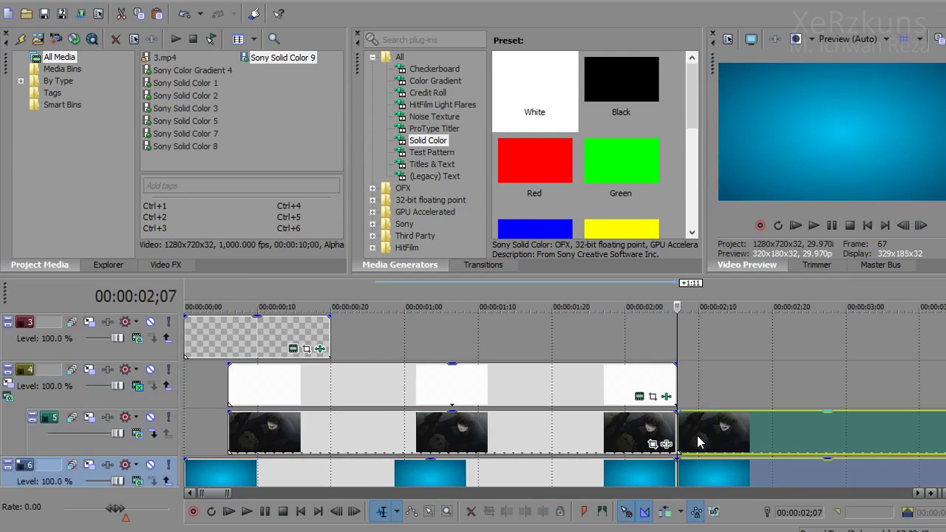
{"action": "key", "text": "Delete"}
- Set a loop region from 00:00:00;00 to 00:00:02;17 and play the transition from the start
{"action": "scroll", "coordinate": [773, 366], "scroll_direction": "down", "scroll_amount": 5}
{"action": "scroll", "coordinate": [473, 399], "scroll_direction": "up", "scroll_amount": 3}
{"action": "left_click_drag", "start_coordinate": [188, 297], "coordinate": [158, 300]}
{"action": "left_click", "coordinate": [192, 297]}
{"action": "scroll", "coordinate": [242, 303], "scroll_direction": "up", "scroll_amount": 5}
{"action": "key", "text": "space"}
{"action": "key", "text": "space"}
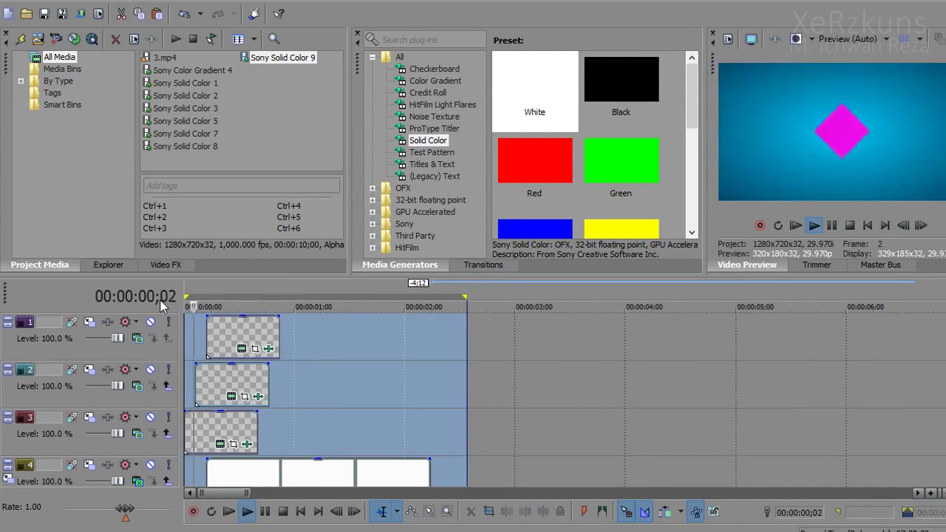
{"action": "key", "text": "space"}
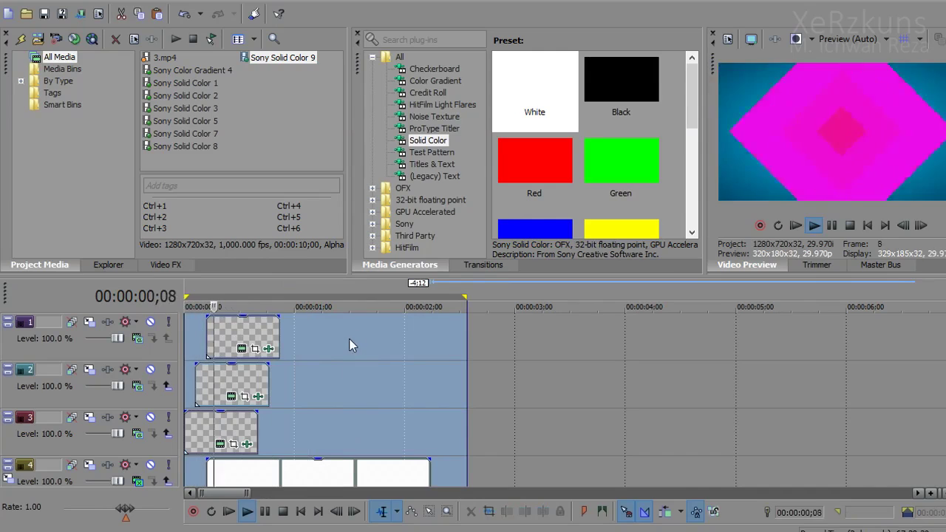
- Copy the section of 3.mp4 from 00:16:02;15 to 00:16:59;08 in the Trimmer
{"action": "left_click", "coordinate": [816, 265]}
{"action": "left_click_drag", "start_coordinate": [863, 207], "coordinate": [891, 208]}
{"action": "right_click", "coordinate": [859, 152]}
{"action": "left_click", "coordinate": [792, 193]}
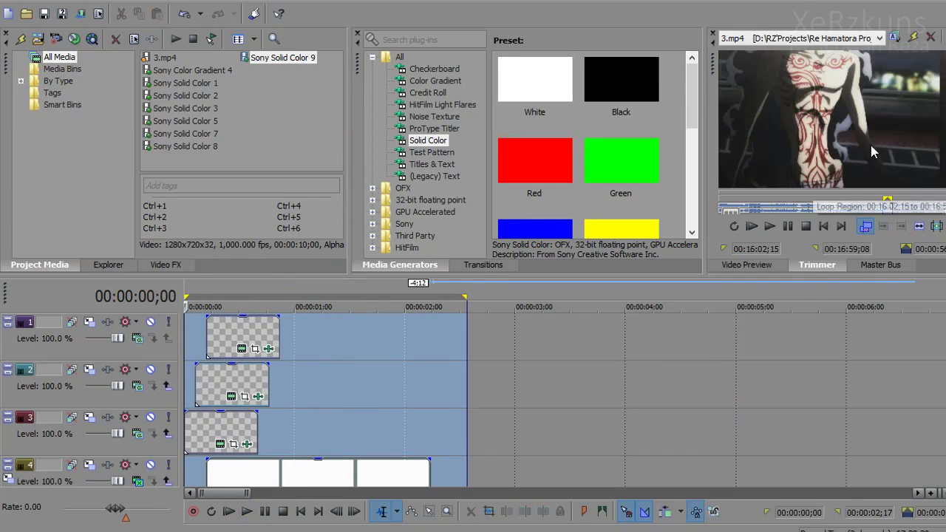
{"action": "right_click", "coordinate": [870, 145]}
{"action": "left_click", "coordinate": [938, 295]}
- Insert a new video track directly above the blue background and paste the copied scene at the timeline start
{"action": "scroll", "coordinate": [708, 364], "scroll_direction": "down", "scroll_amount": 5}
{"action": "left_click", "coordinate": [707, 364]}
{"action": "key", "text": "ctrl+shift+q"}
{"action": "left_click_drag", "start_coordinate": [121, 348], "coordinate": [105, 380]}
{"action": "left_click", "coordinate": [201, 338]}
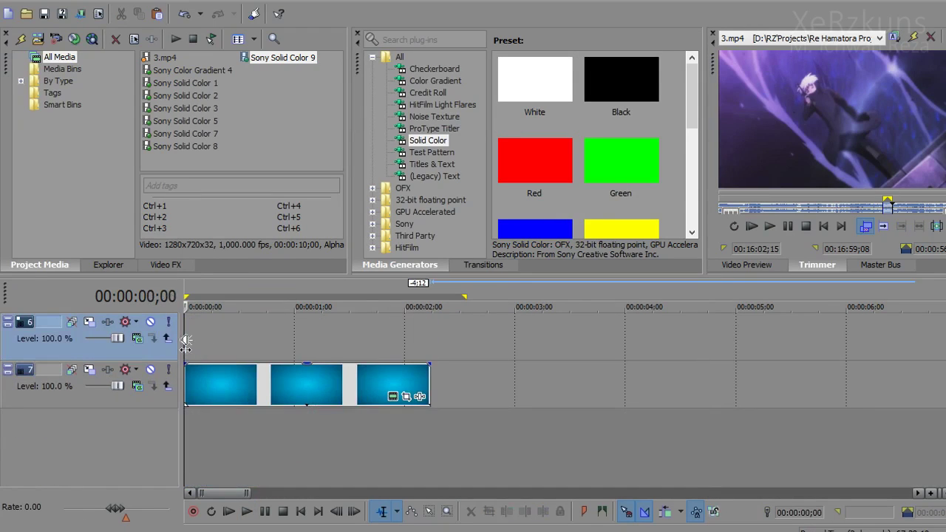
{"action": "key", "text": "ctrl+v"}
- Split the pasted scene on track 6 at 00:00:02;07, delete the remainder and return to the timeline start
{"action": "scroll", "coordinate": [185, 344], "scroll_direction": "down", "scroll_amount": 6}
{"action": "left_click", "coordinate": [198, 346]}
{"action": "key", "text": "s"}
{"action": "key", "text": "Delete"}
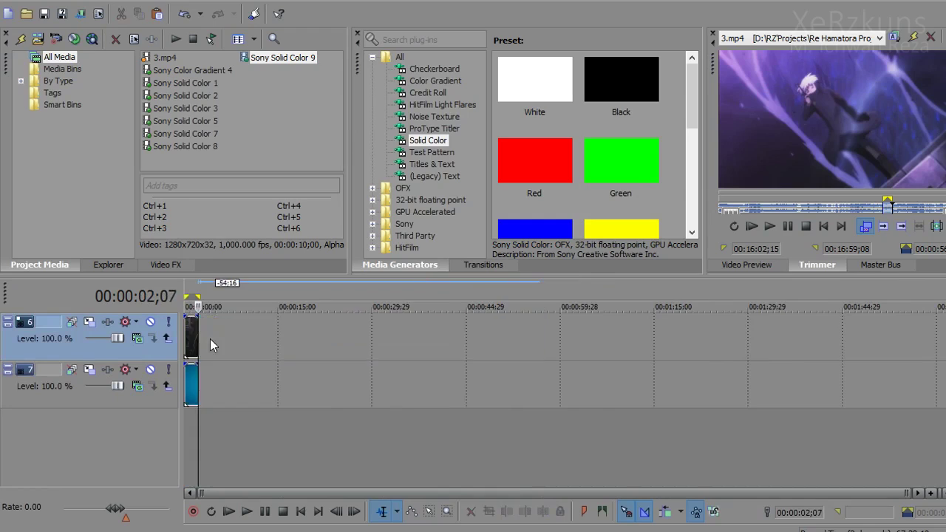
{"action": "scroll", "coordinate": [210, 340], "scroll_direction": "up", "scroll_amount": 6}
{"action": "left_click", "coordinate": [186, 343]}
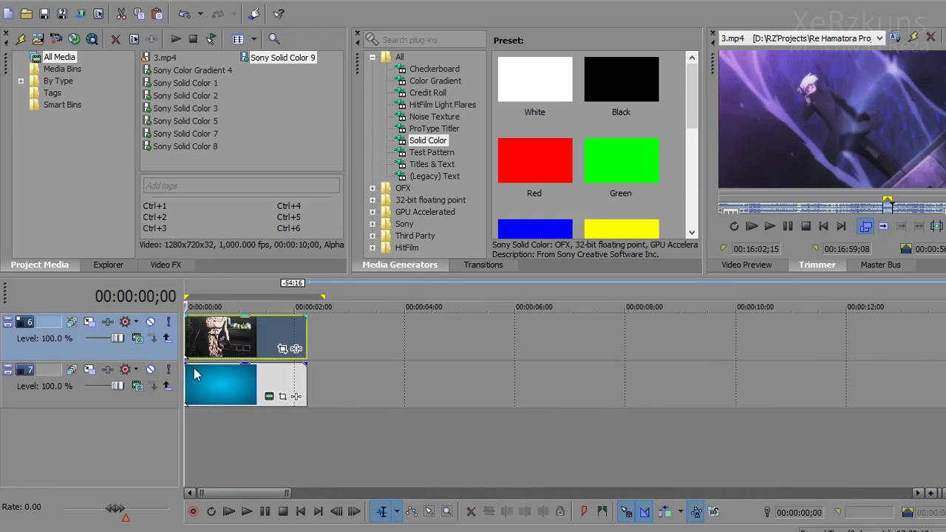
- Play the loop region in the Video Preview to check the transition over the new scene
{"action": "left_click", "coordinate": [232, 391]}
{"action": "left_click_drag", "start_coordinate": [945, 436], "coordinate": [936, 299]}
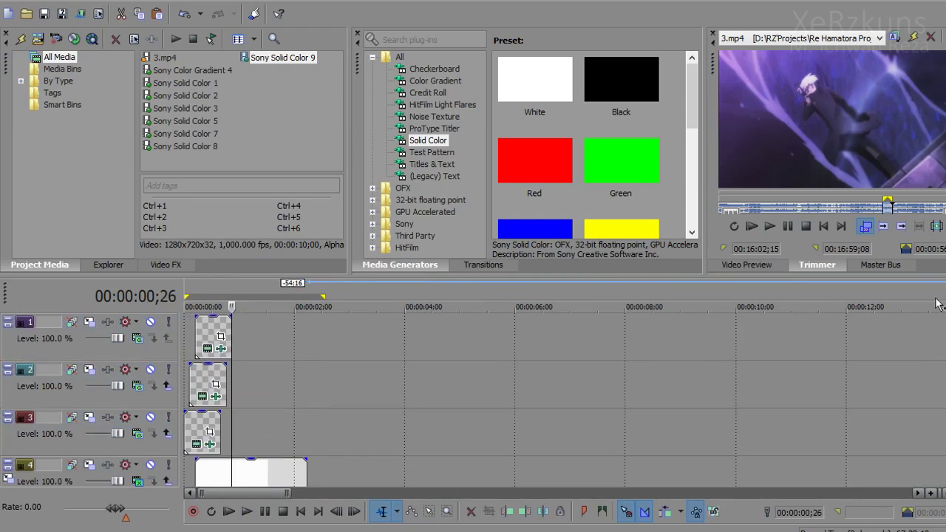
{"action": "left_click", "coordinate": [326, 293]}
{"action": "left_click", "coordinate": [743, 264]}
{"action": "key", "text": "space"}
{"action": "key", "text": "space"}
{"action": "key", "text": "space"}
{"action": "key", "text": "space"}
- Delete the blue gradient background along with its track 7 and play the transition again
{"action": "left_click_drag", "start_coordinate": [945, 333], "coordinate": [945, 436]}
{"action": "right_click", "coordinate": [220, 384]}
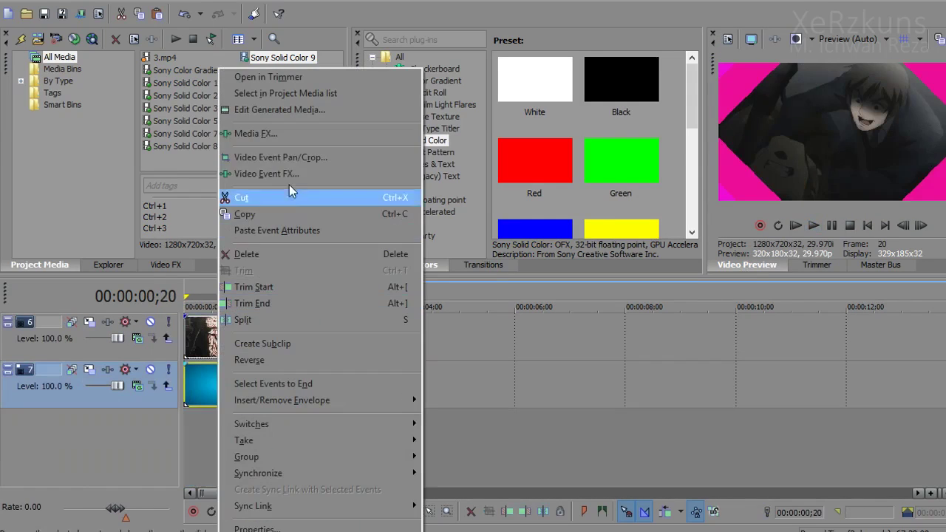
{"action": "left_click", "coordinate": [266, 254]}
{"action": "scroll", "coordinate": [761, 413], "scroll_direction": "up", "scroll_amount": 5}
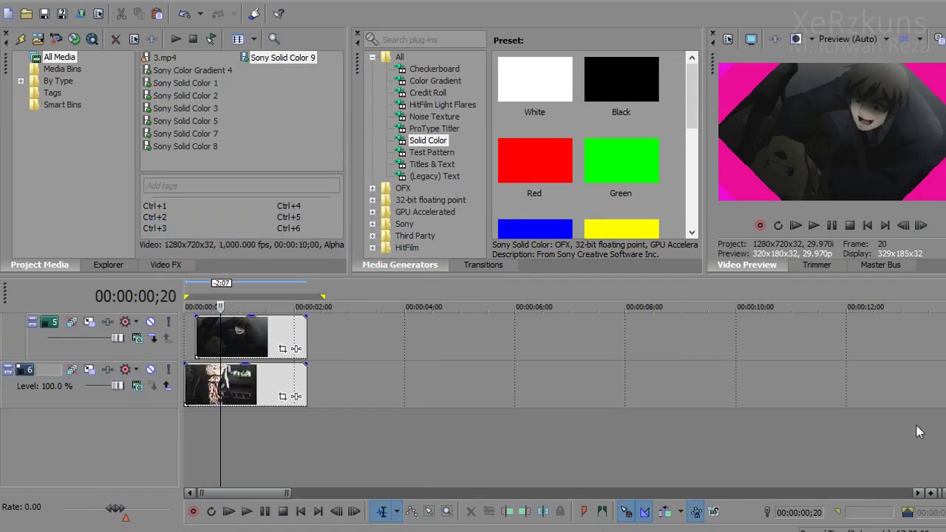
{"action": "double_click", "coordinate": [220, 298]}
{"action": "key", "text": "space"}
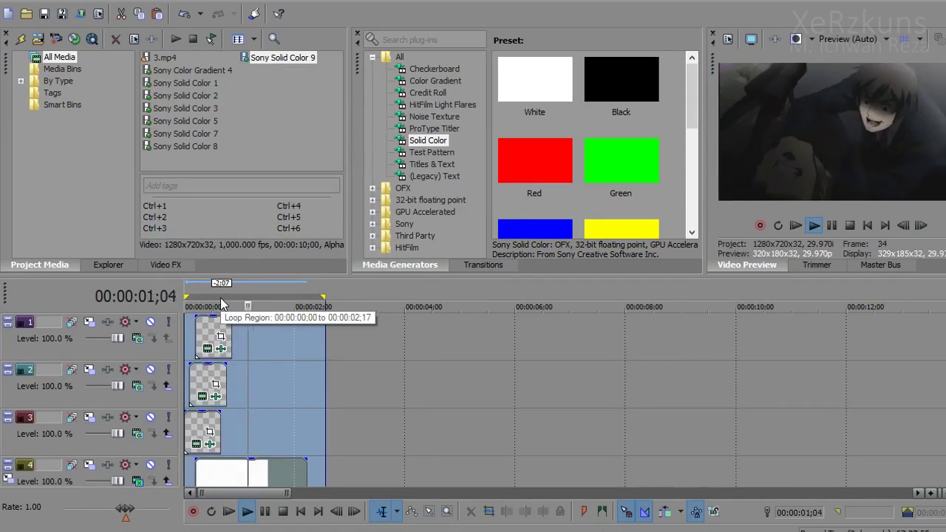